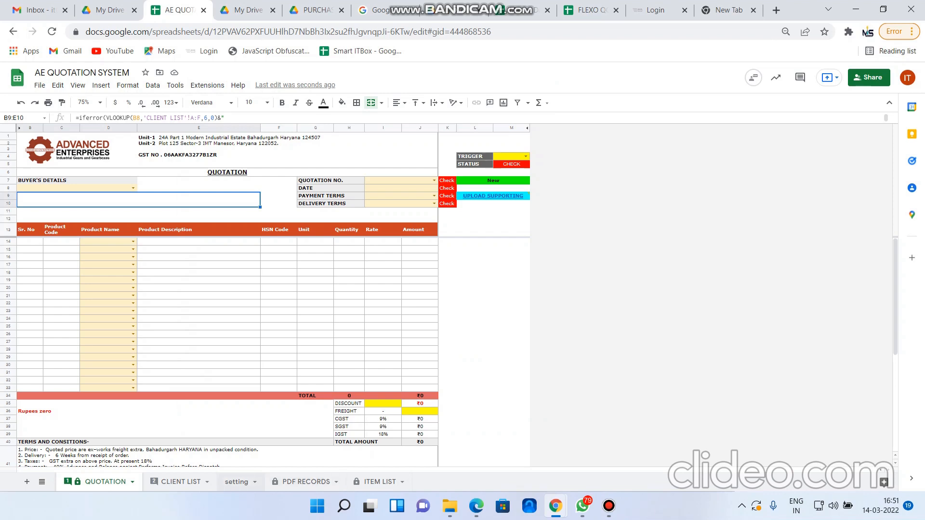
- Review the client record in the CLIENT LIST sheet and the code, name, description and rate of a product in ITEM LIST
{"action": "left_click", "coordinate": [180, 482]}
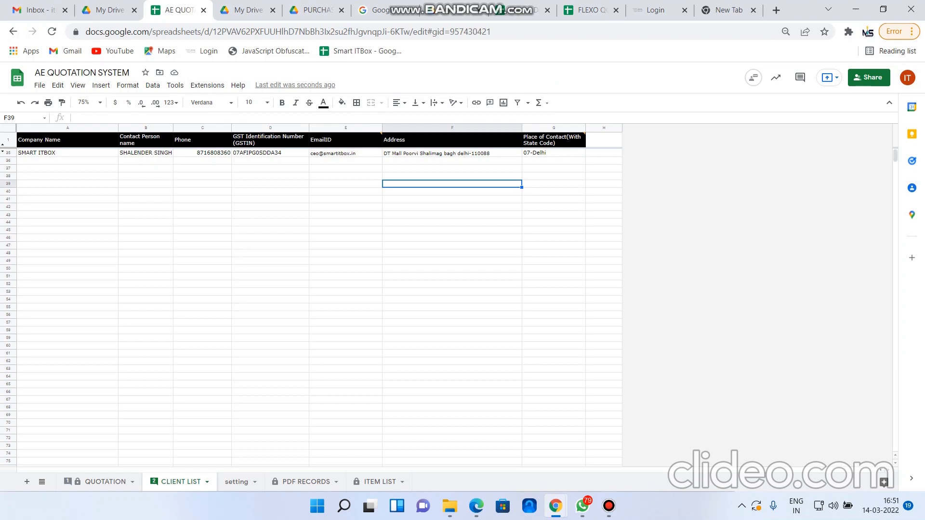
{"action": "left_click", "coordinate": [145, 153]}
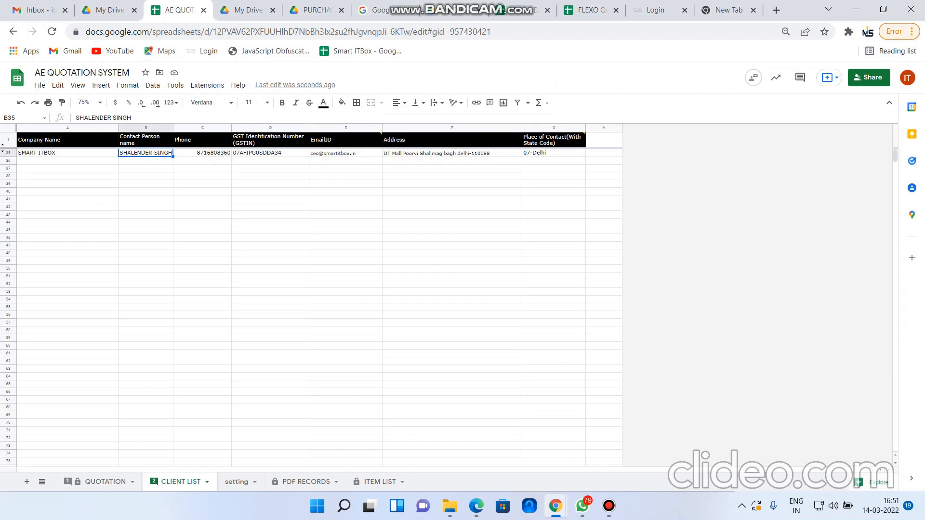
{"action": "left_click", "coordinate": [379, 482]}
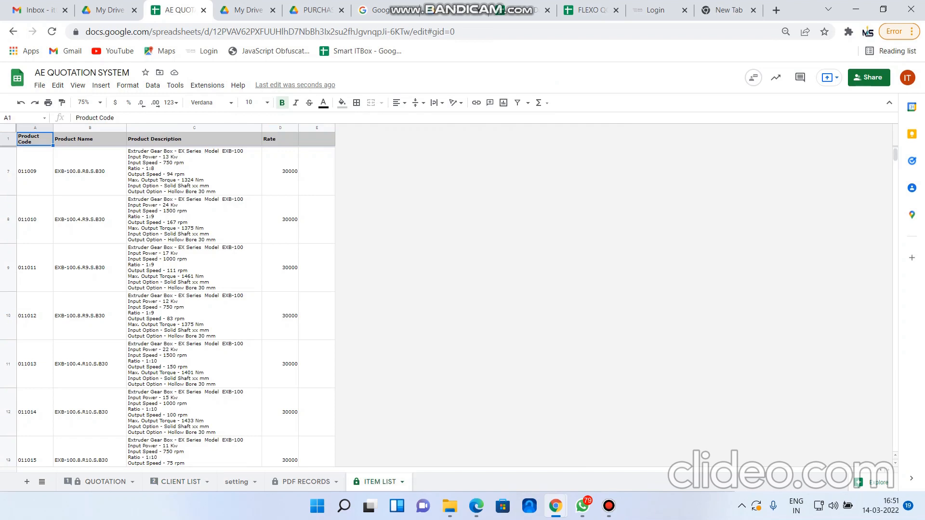
{"action": "left_click", "coordinate": [34, 171]}
{"action": "left_click", "coordinate": [90, 171]}
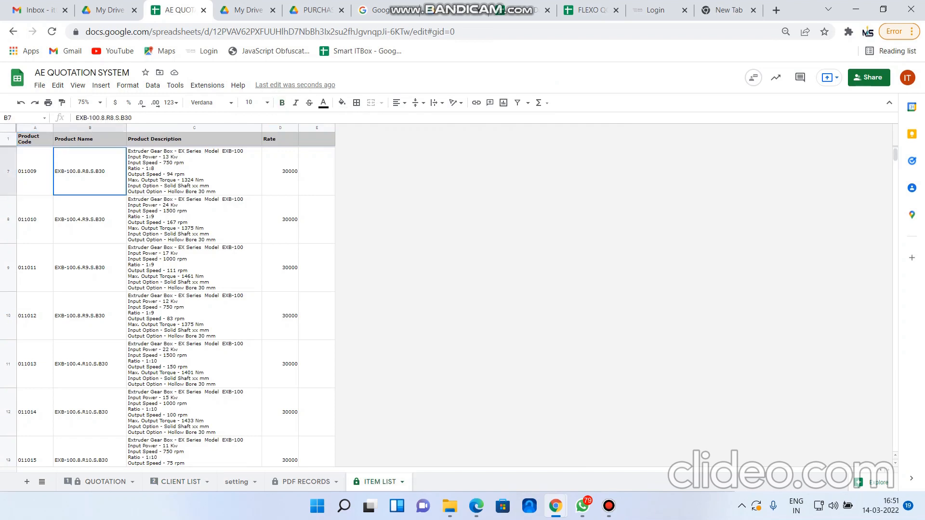
{"action": "left_click", "coordinate": [195, 172]}
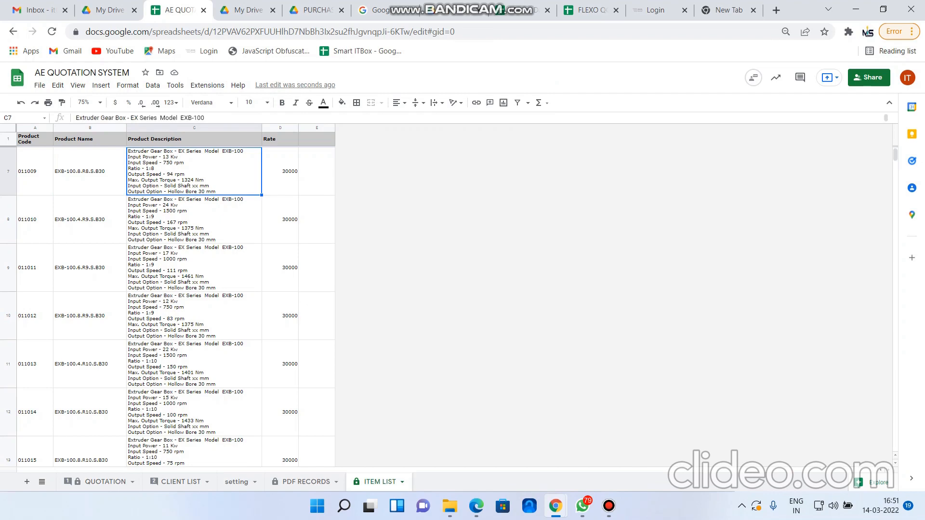
{"action": "left_click", "coordinate": [280, 171]}
{"action": "left_click", "coordinate": [105, 482]}
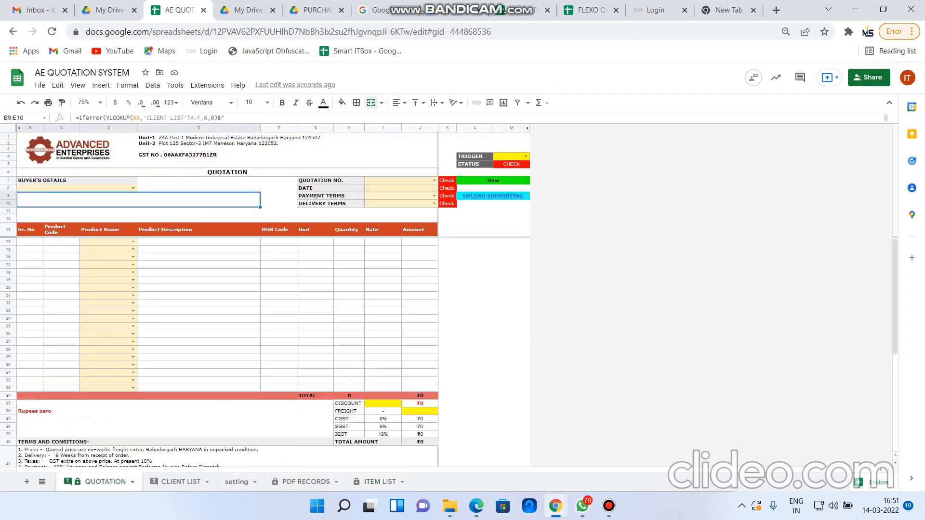
{"action": "left_click", "coordinate": [475, 273]}
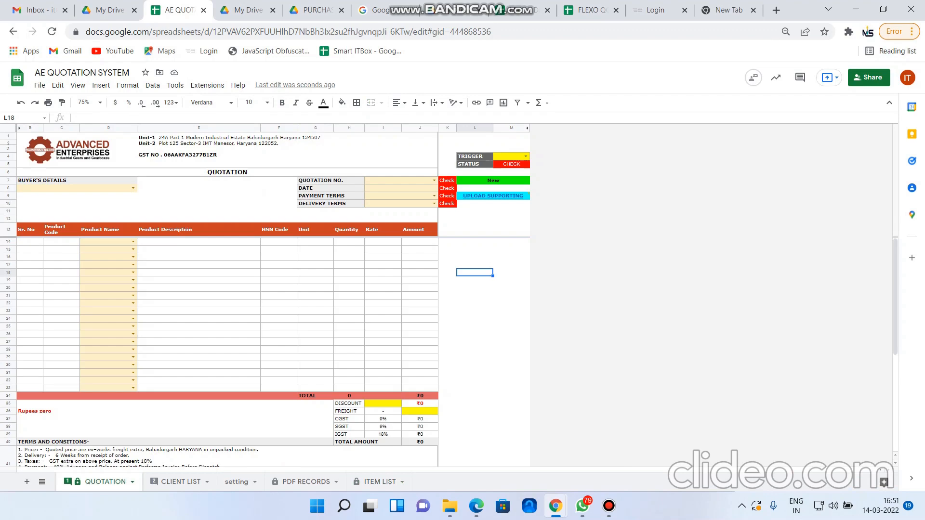
- Go to the end of the product records in the ITEM LIST sheet
{"action": "left_click", "coordinate": [380, 482]}
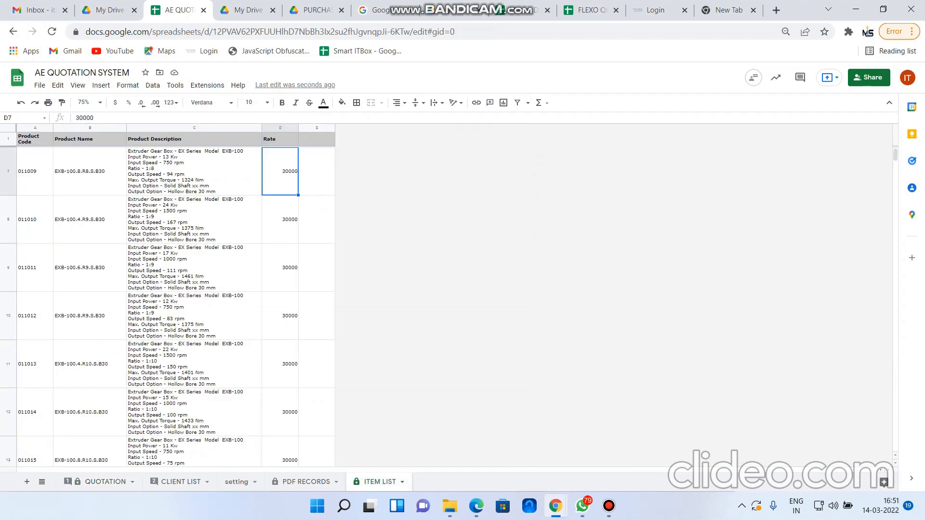
{"action": "key", "text": "ctrl+Down"}
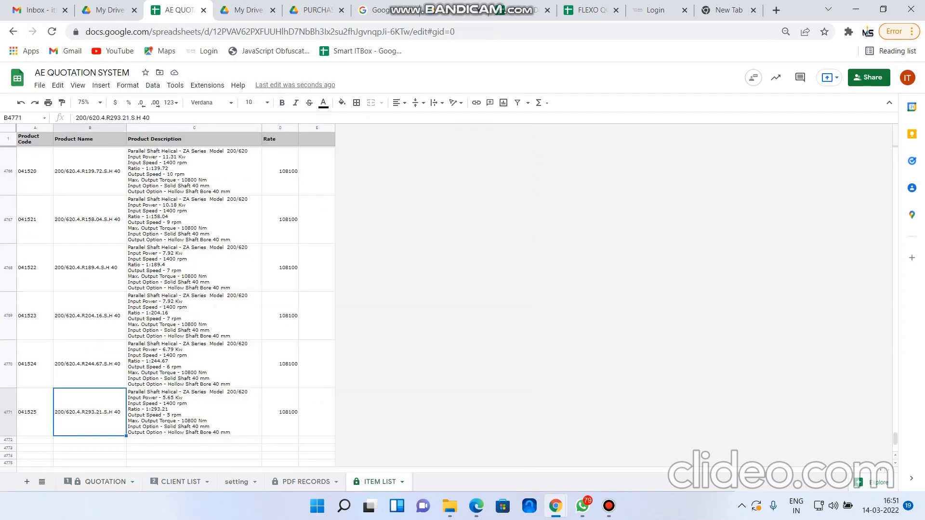
{"action": "scroll", "coordinate": [168, 289], "scroll_direction": "down", "scroll_amount": 1}
{"action": "left_click", "coordinate": [194, 407]}
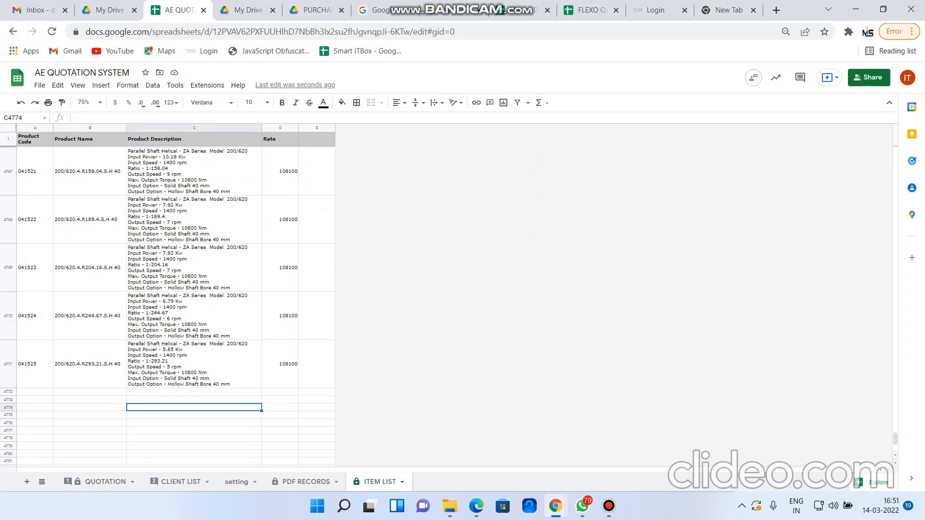
- Choose SMART ITBOX as the buyer on the QUOTATION sheet
{"action": "left_click", "coordinate": [105, 482]}
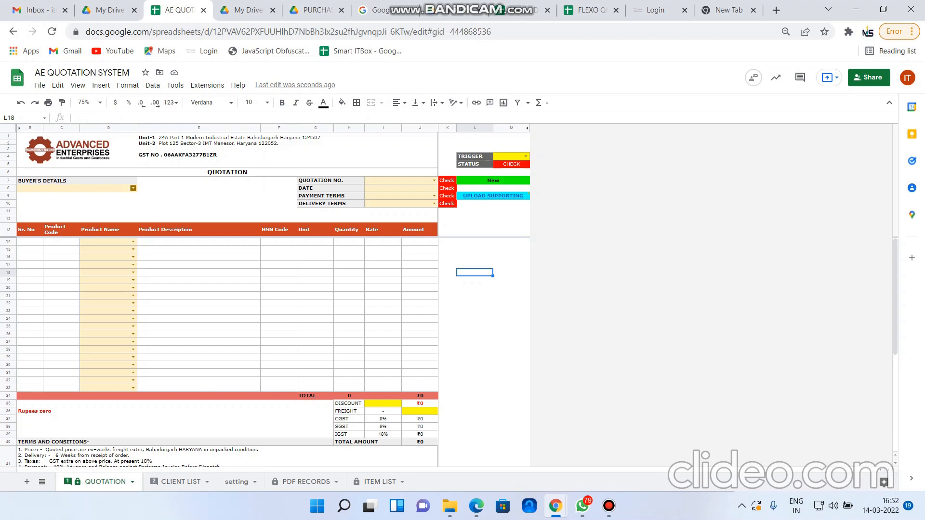
{"action": "left_click", "coordinate": [106, 188]}
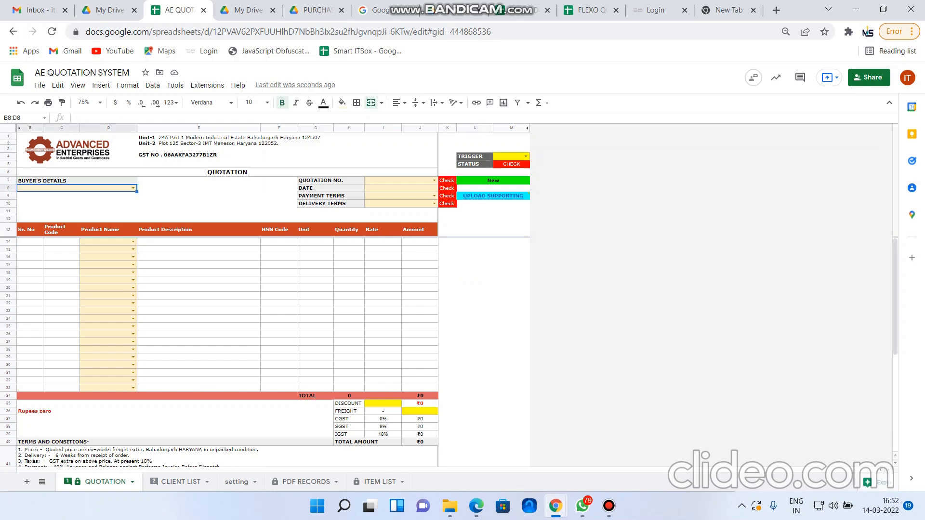
{"action": "type", "text": "sma"}
{"action": "key", "text": "Return"}
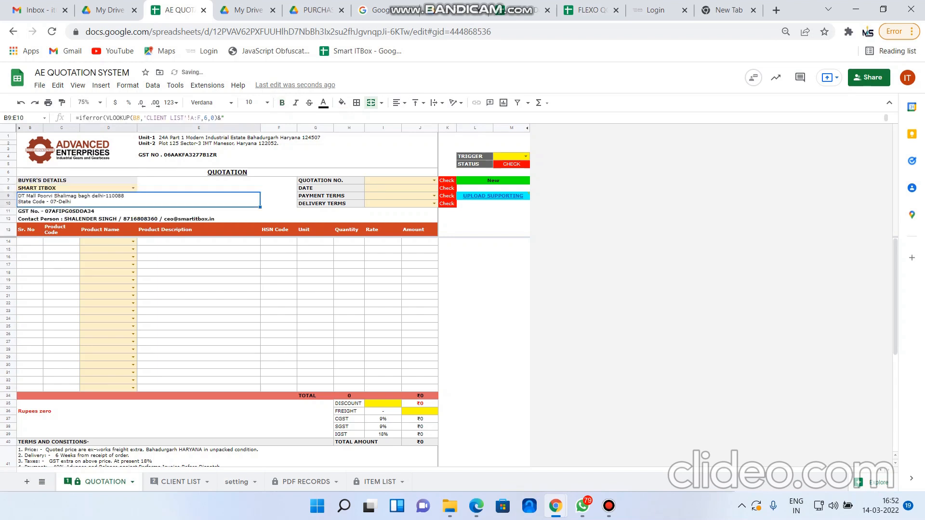
{"action": "left_click", "coordinate": [511, 250]}
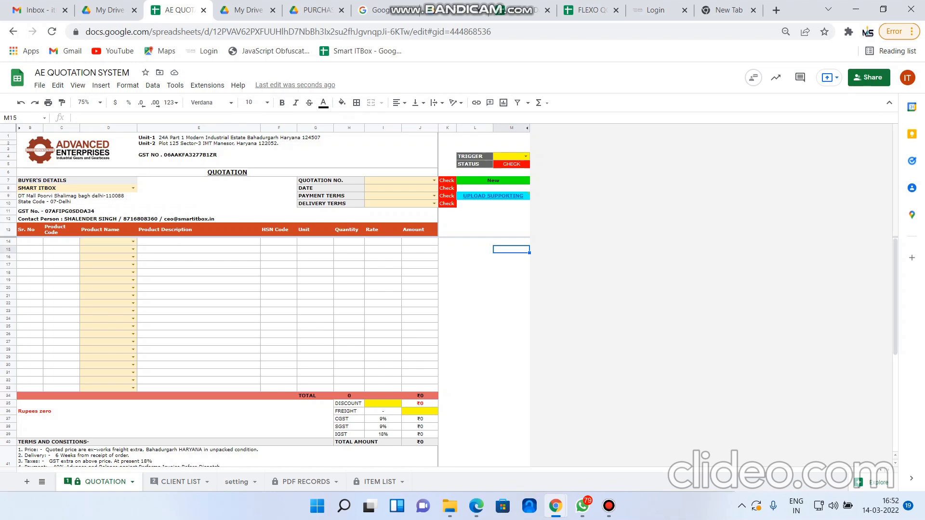
- Choose Q-002 as the quotation number
{"action": "left_click", "coordinate": [434, 181]}
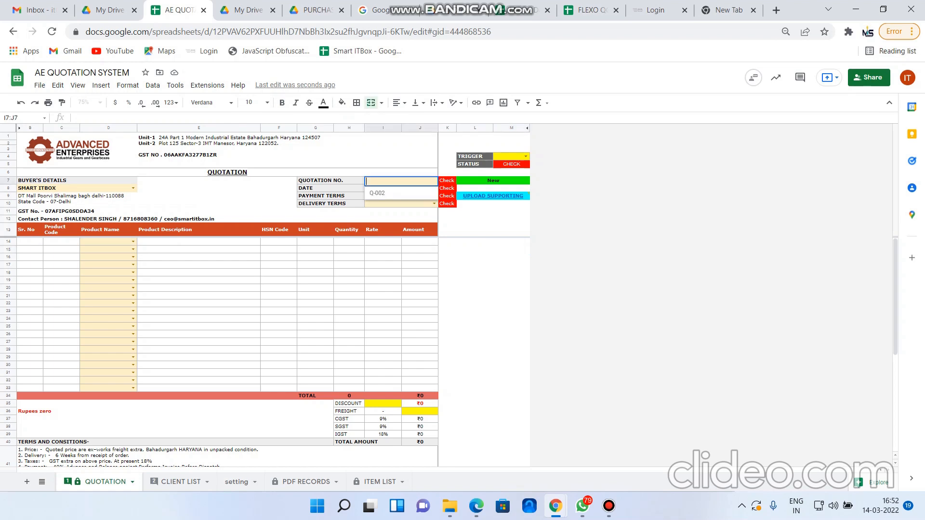
{"action": "left_click", "coordinate": [401, 193]}
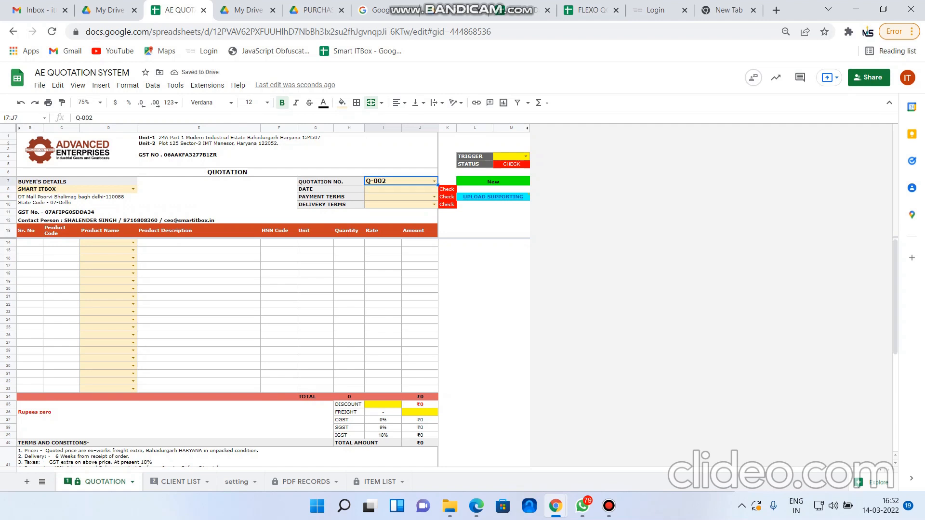
- Enter the current date, 14-Mar-2022, as the quotation date
{"action": "double_click", "coordinate": [401, 189]}
{"action": "left_click", "coordinate": [475, 243]}
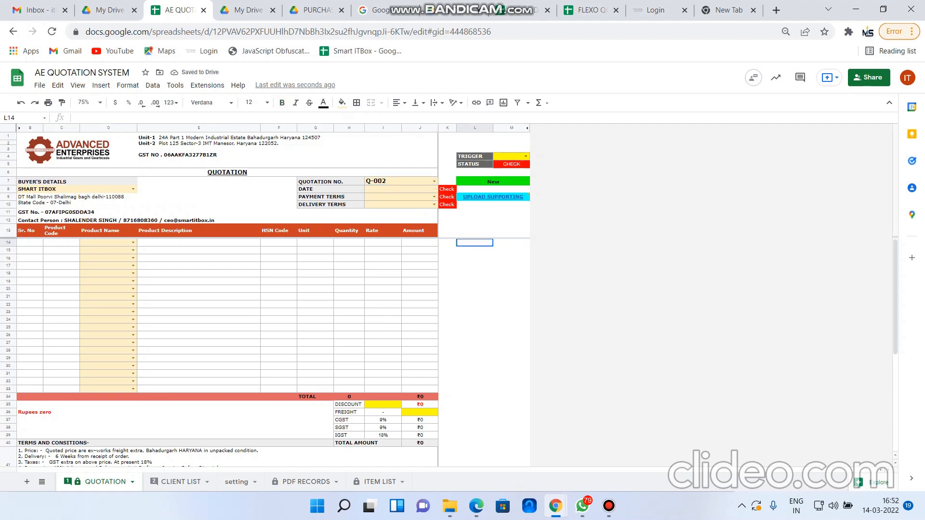
{"action": "left_click", "coordinate": [401, 189]}
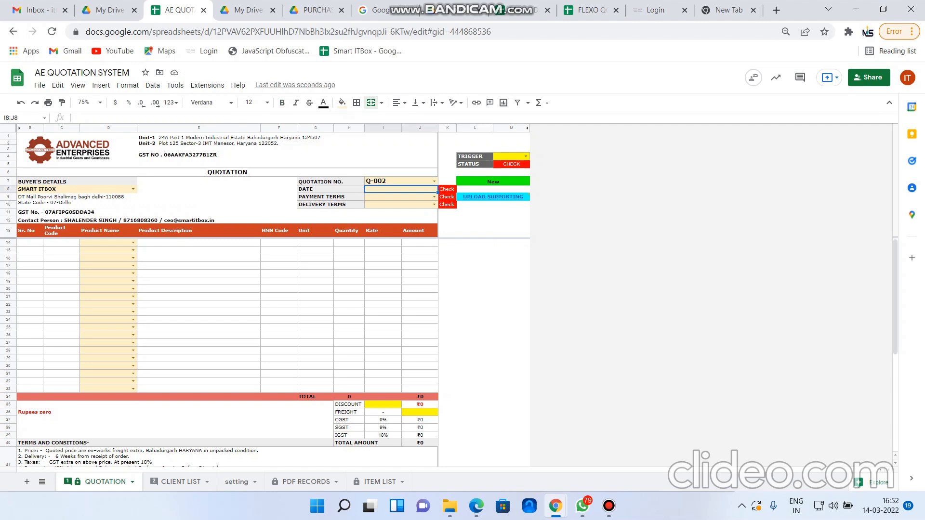
{"action": "key", "text": "ctrl+semicolon"}
{"action": "key", "text": "Return"}
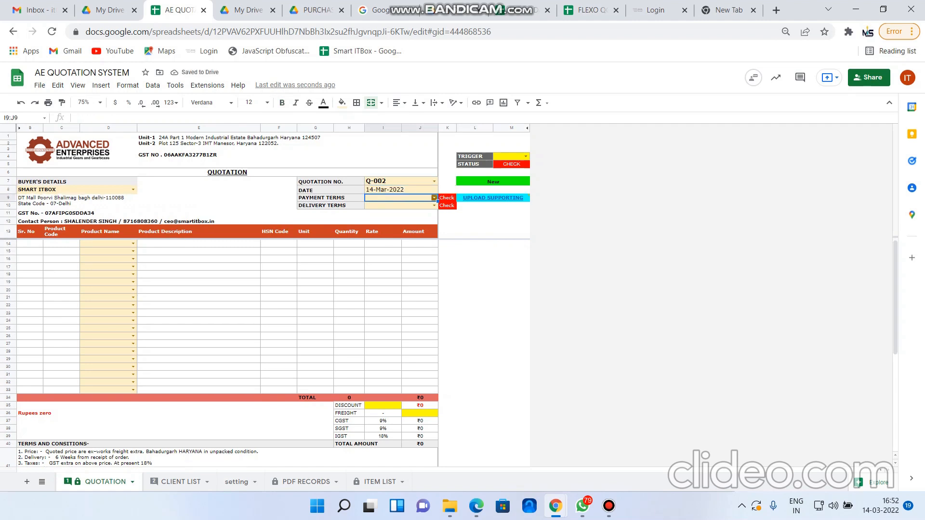
- Set the quotation's payment terms to 100% Advance
{"action": "left_click", "coordinate": [434, 198]}
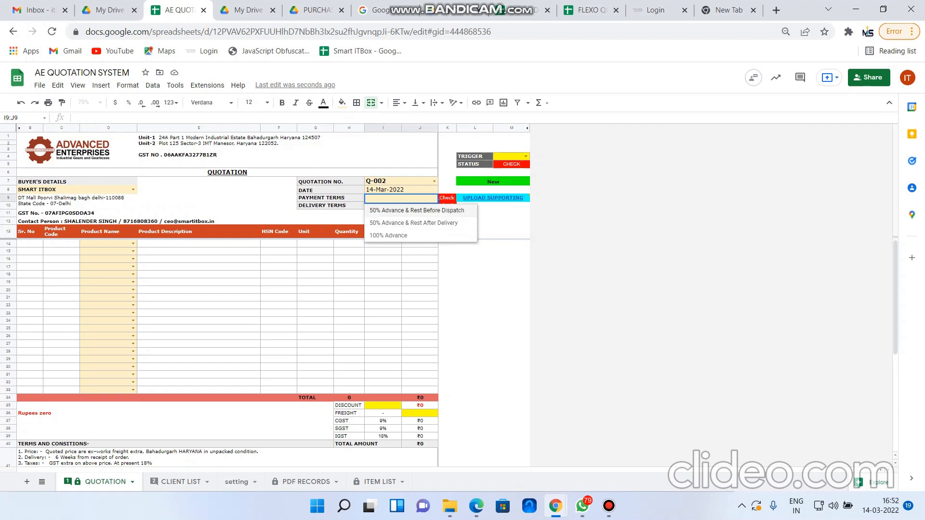
{"action": "key", "text": "Down"}
{"action": "key", "text": "Down"}
{"action": "key", "text": "Return"}
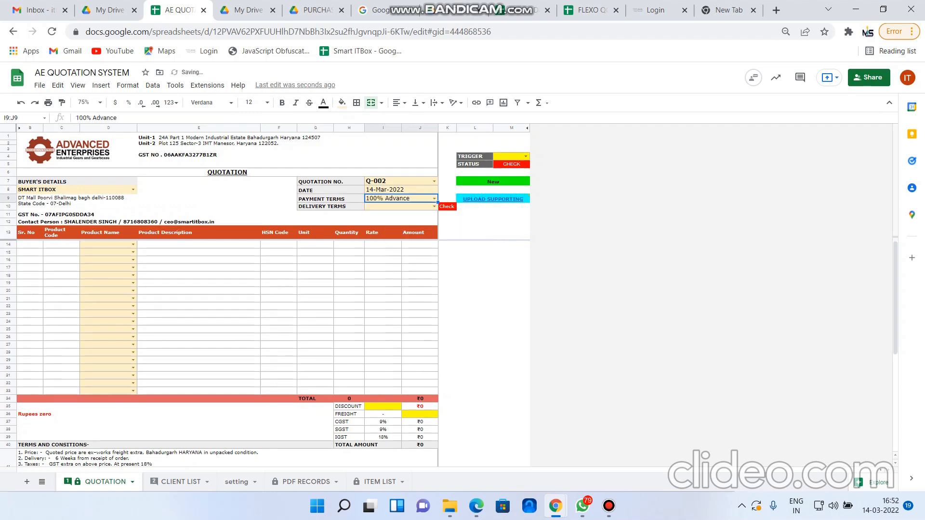
- Set the quotation's delivery terms to 15 Days
{"action": "key", "text": "Down"}
{"action": "key", "text": "Return"}
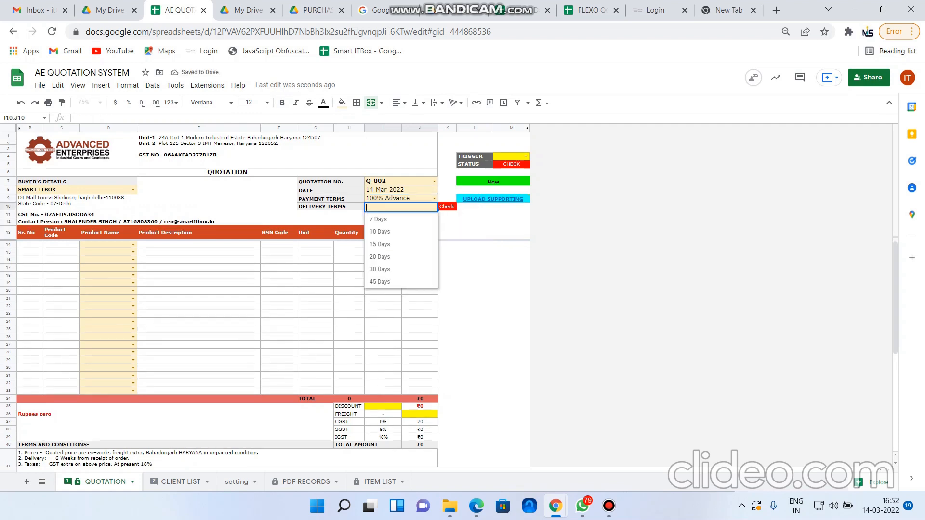
{"action": "key", "text": "Down"}
{"action": "key", "text": "Down"}
{"action": "key", "text": "Up"}
{"action": "key", "text": "Return"}
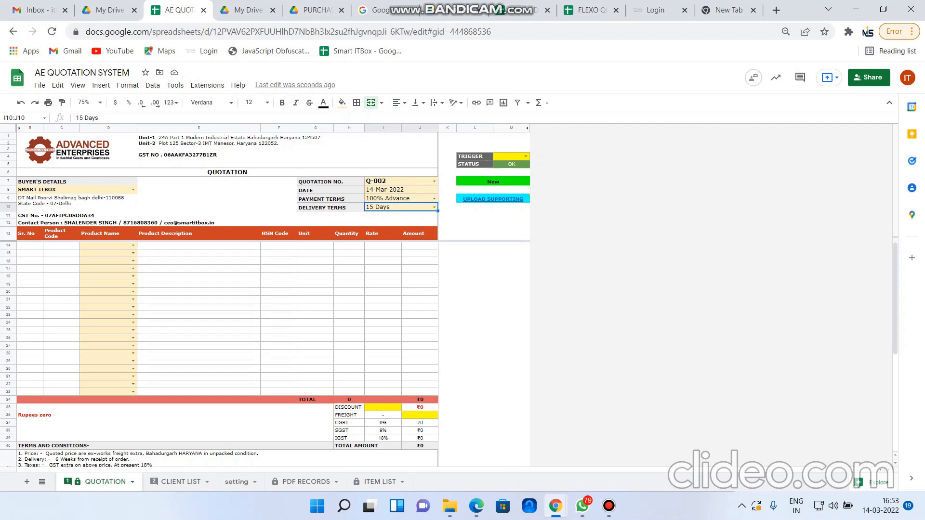
- Find the EXB-100 products for the first item row and choose EXB-100.6.R25.S.B30 as the product name
{"action": "left_click", "coordinate": [111, 246]}
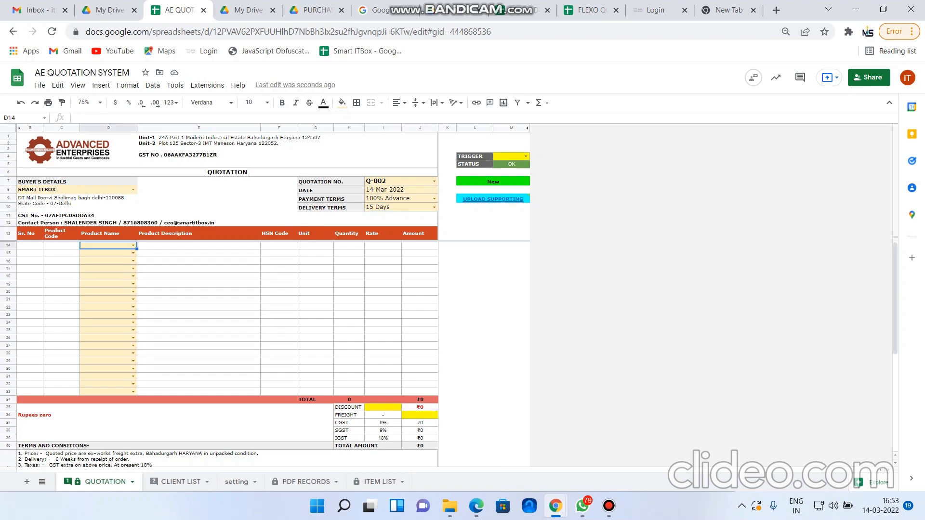
{"action": "type", "text": "ex"}
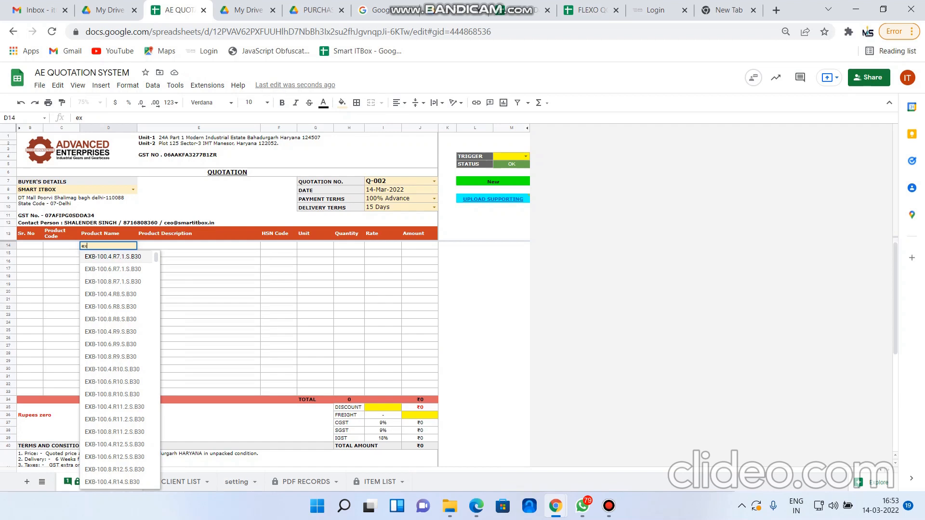
{"action": "key", "text": "BackSpace"}
{"action": "key", "text": "BackSpace"}
{"action": "key", "text": "Caps_Lock"}
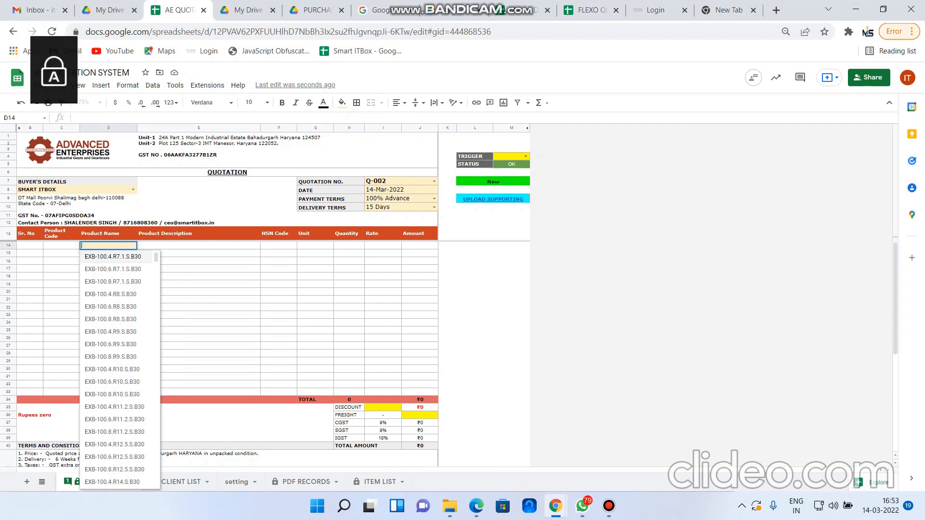
{"action": "type", "text": "EXB-100"}
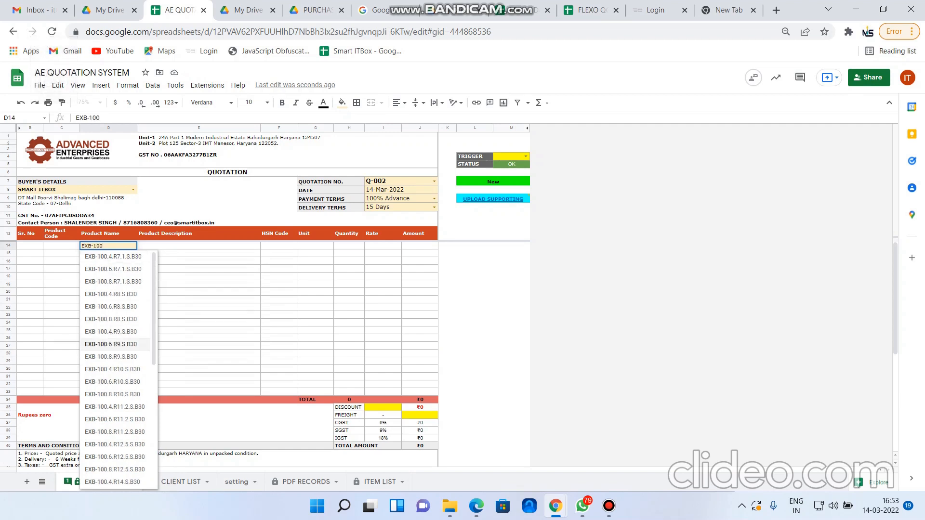
{"action": "scroll", "coordinate": [118, 369], "scroll_direction": "down", "scroll_amount": 6}
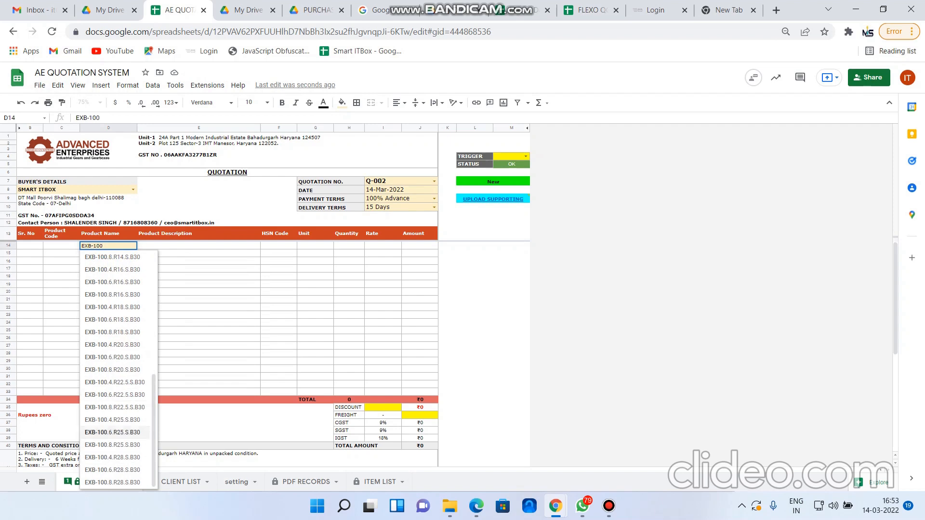
{"action": "left_click", "coordinate": [112, 432]}
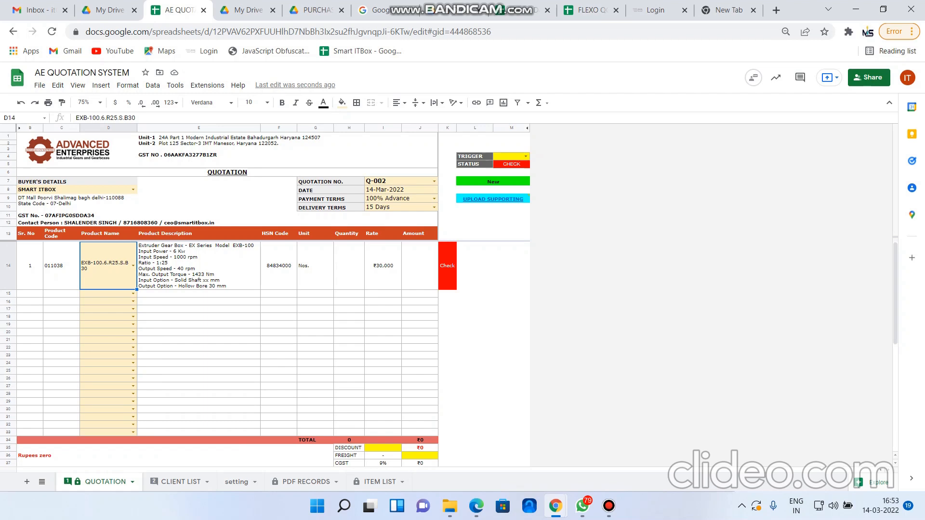
- Set the quantity of the first quotation item to 2
{"action": "left_click", "coordinate": [349, 266]}
{"action": "type", "text": "2"}
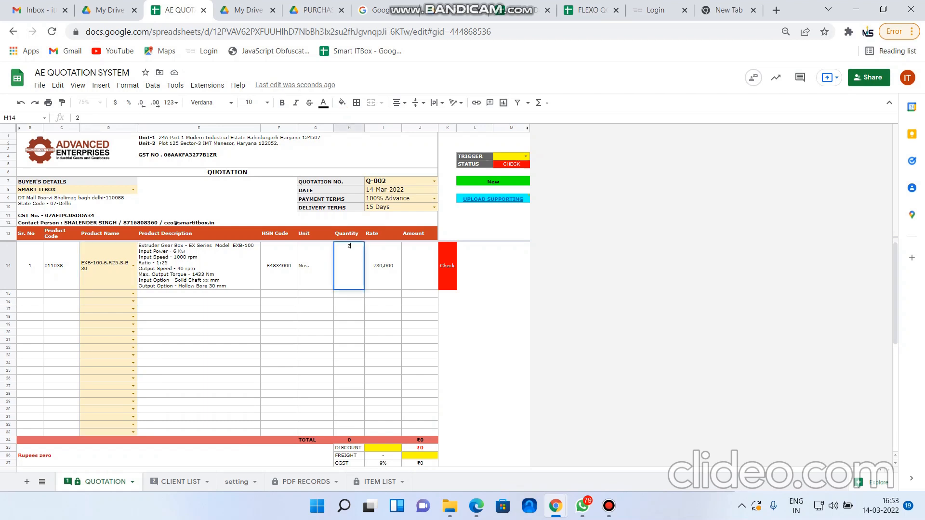
{"action": "key", "text": "Return"}
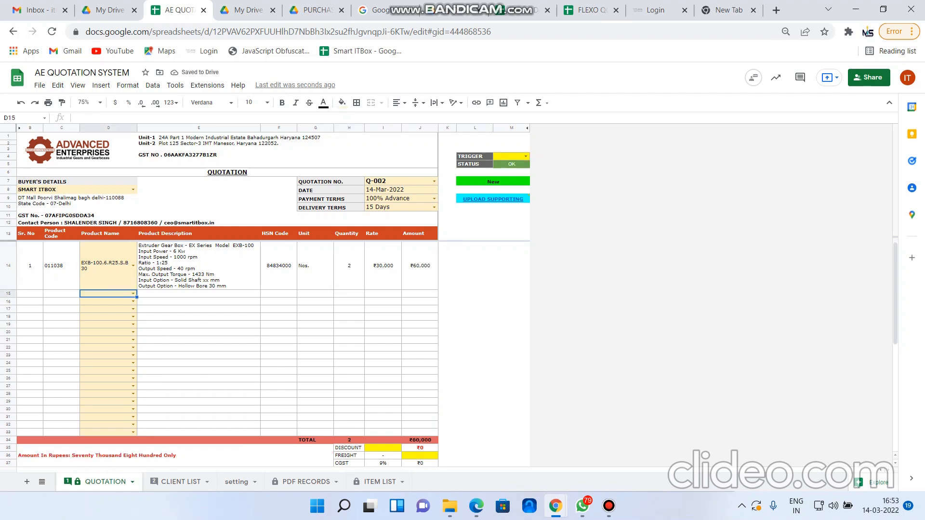
- Clear the quantity of the first quotation item
{"action": "left_click", "coordinate": [348, 266]}
{"action": "key", "text": "Delete"}
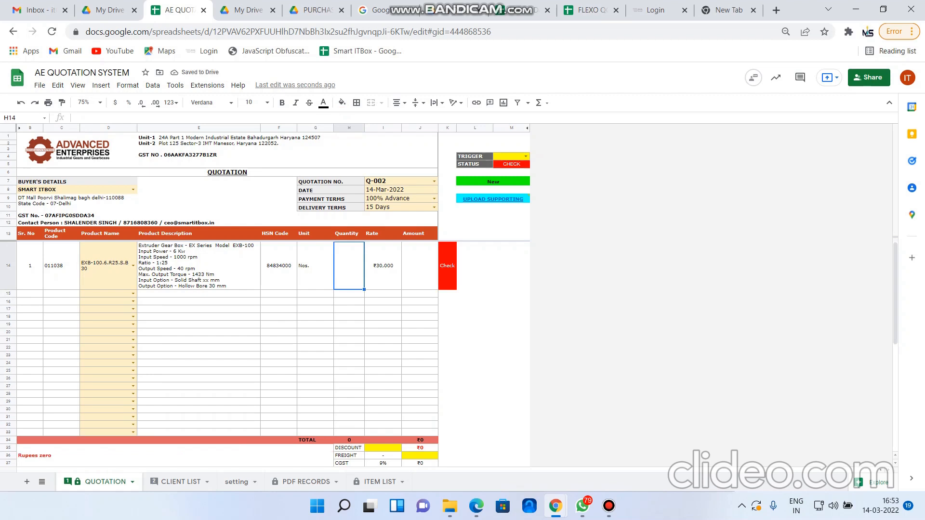
{"action": "left_click_drag", "start_coordinate": [512, 265], "coordinate": [449, 266]}
{"action": "left_click", "coordinate": [475, 266]}
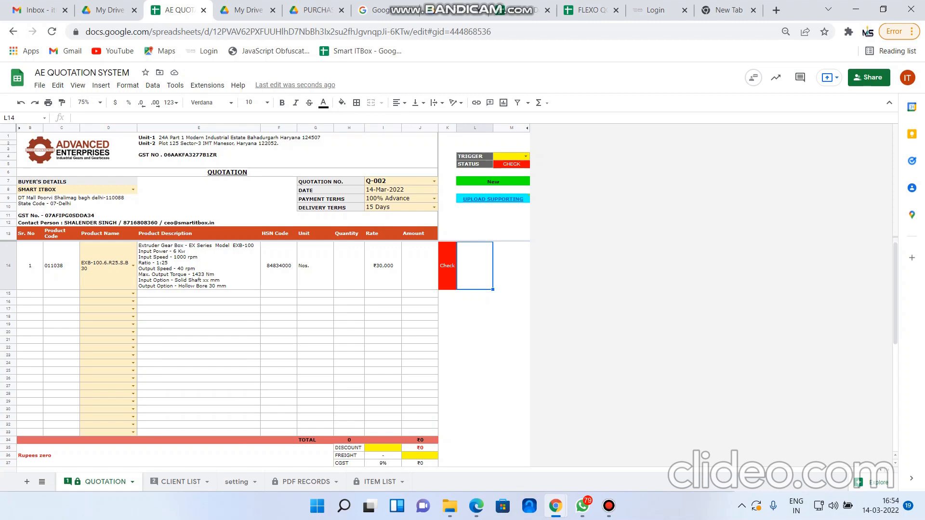
- Enter a quantity of 2 again for the EXB-100.6.R25.S.B30 item
{"action": "left_click", "coordinate": [349, 265]}
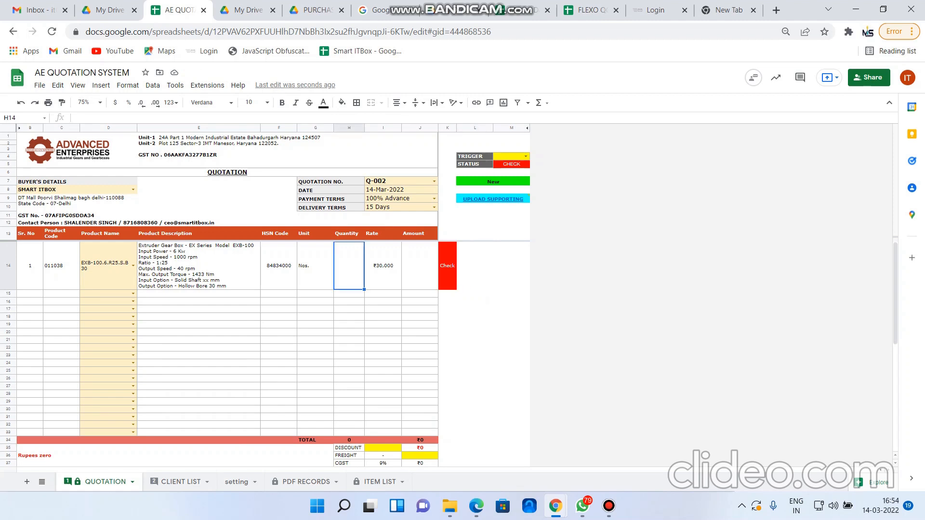
{"action": "type", "text": "2"}
{"action": "left_click", "coordinate": [512, 266]}
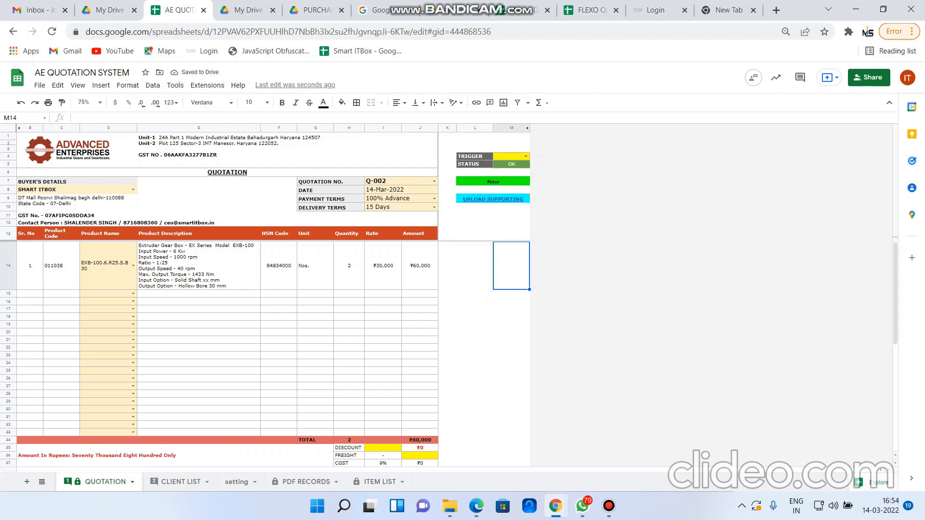
- Add EXB-100.8.R7.1.S.B30 as the second quotation item with a quantity of 2
{"action": "left_click", "coordinate": [133, 294]}
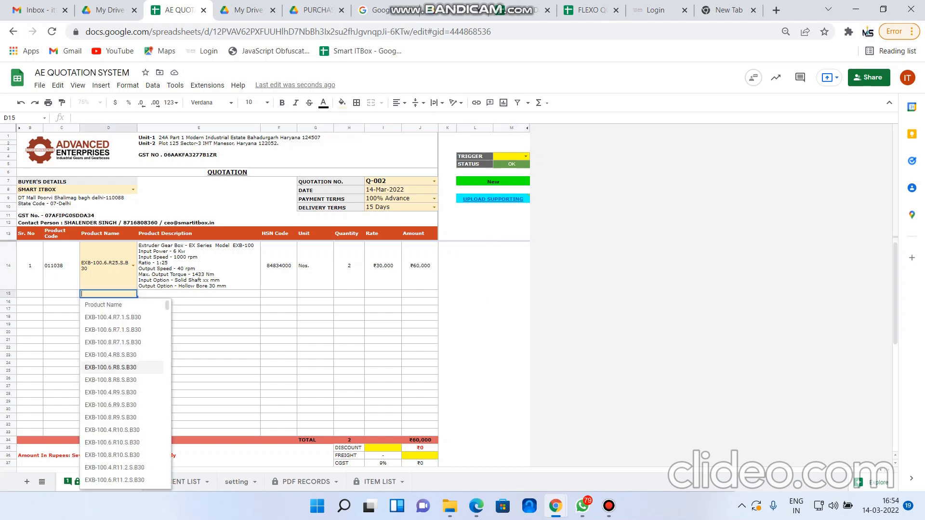
{"action": "left_click", "coordinate": [112, 342]}
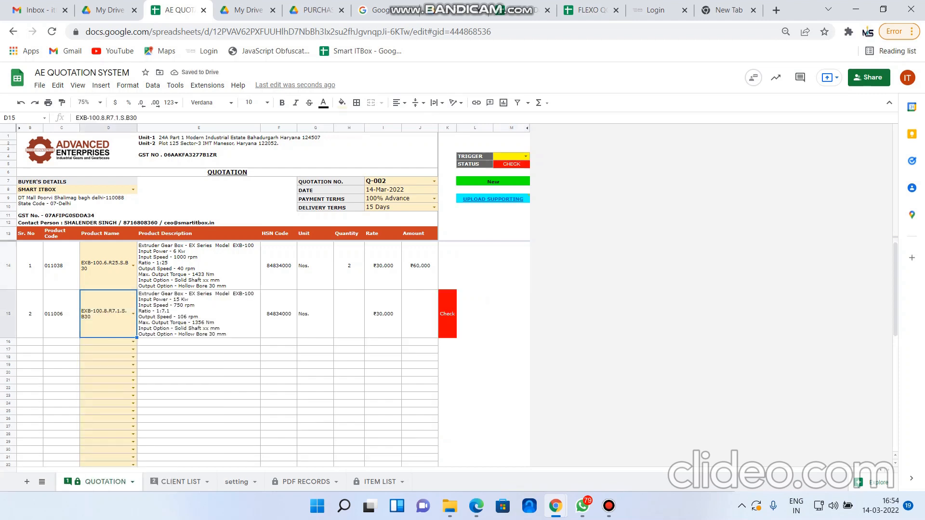
{"action": "left_click", "coordinate": [349, 314]}
{"action": "type", "text": "2"}
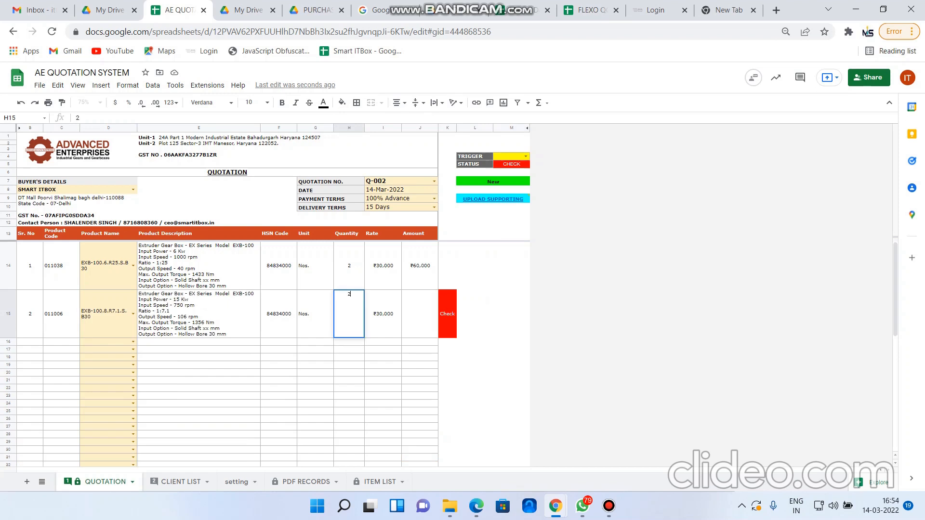
{"action": "left_click", "coordinate": [474, 313]}
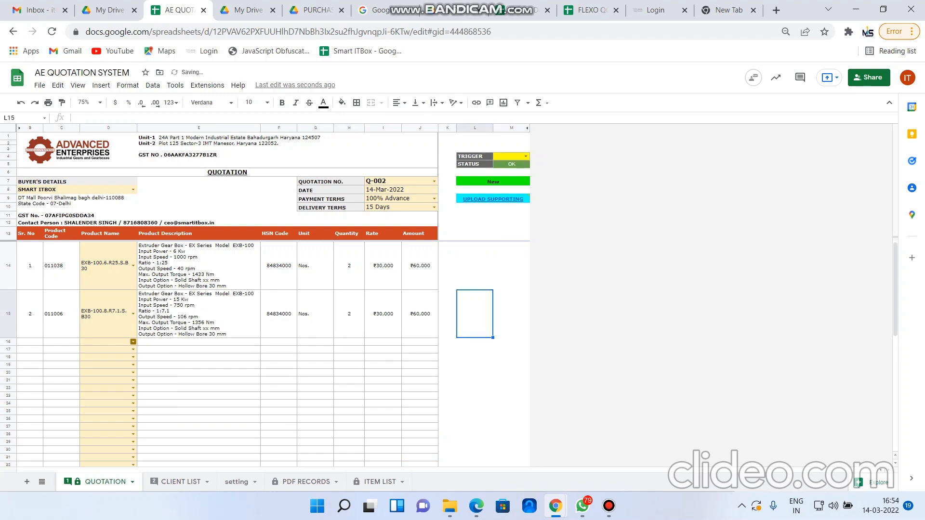
- Add EXB-100.8.R8.S.B30 as the third quotation item with a quantity of 3
{"action": "left_click", "coordinate": [133, 342]}
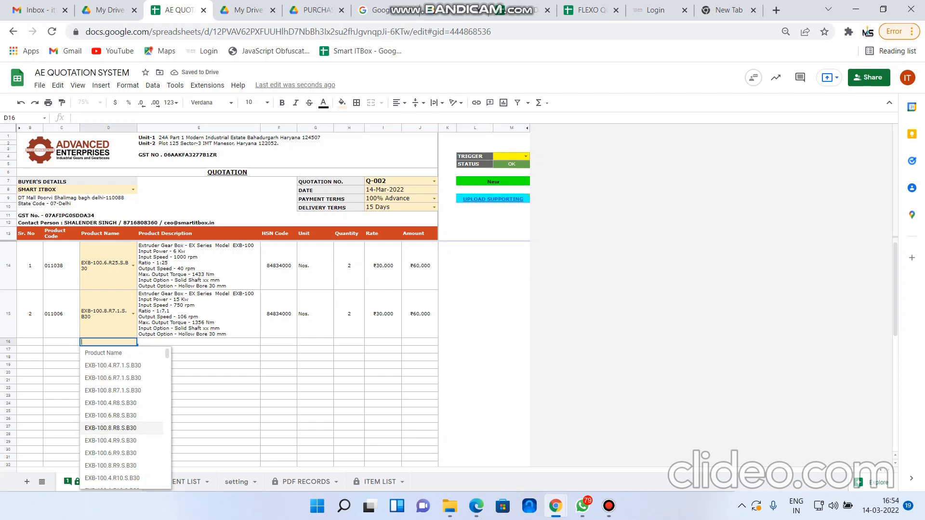
{"action": "left_click", "coordinate": [110, 428]}
{"action": "left_click", "coordinate": [349, 362]}
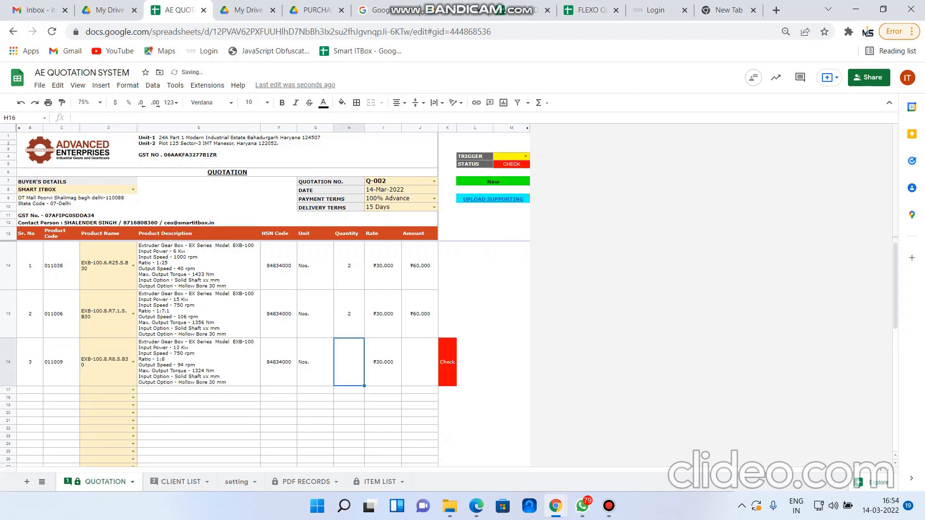
{"action": "type", "text": "3"}
{"action": "left_click", "coordinate": [512, 362]}
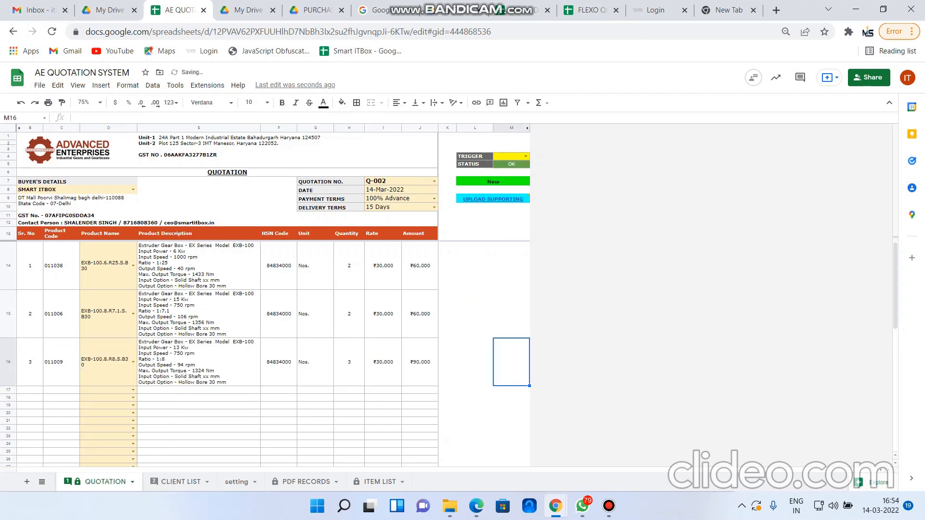
- Add EXB-100.6.R14.S.B30 as the fourth quotation item with a quantity of 2
{"action": "left_click", "coordinate": [133, 391]}
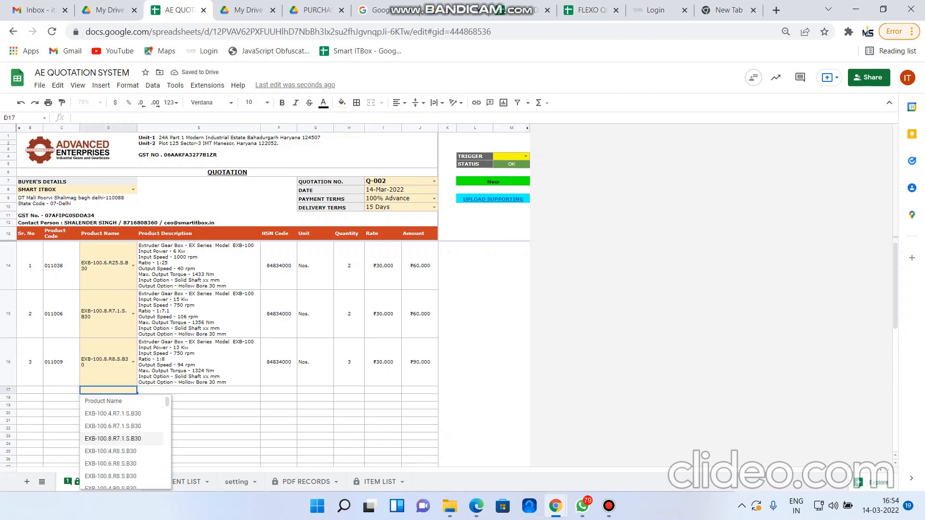
{"action": "scroll", "coordinate": [122, 453], "scroll_direction": "down", "scroll_amount": 3}
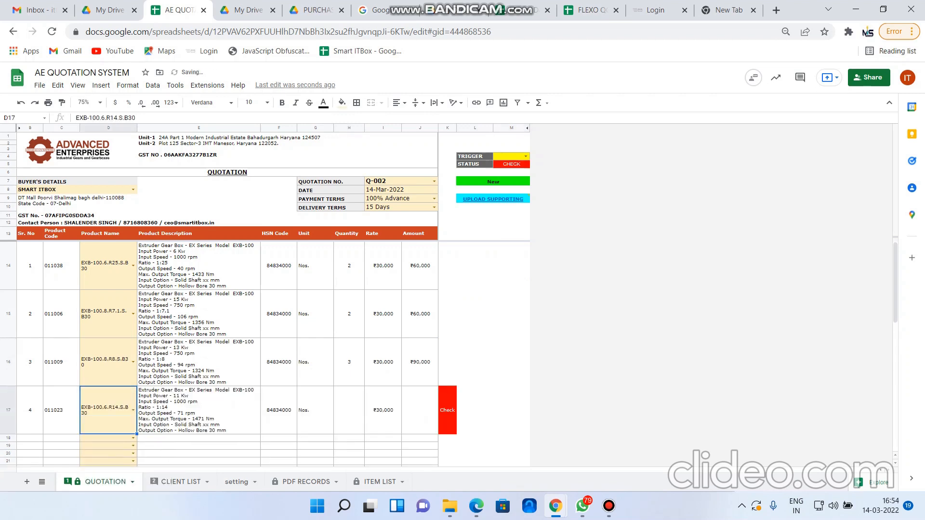
{"action": "left_click", "coordinate": [349, 410]}
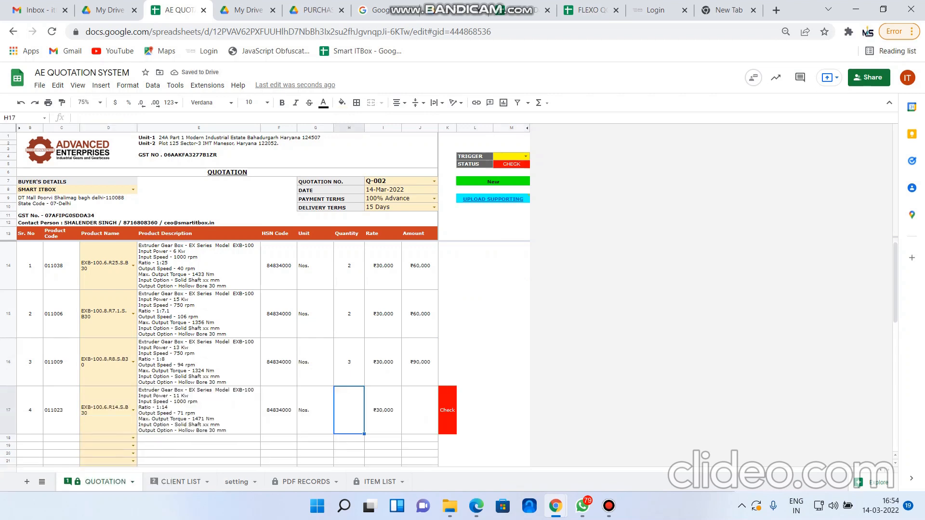
{"action": "type", "text": "2"}
{"action": "left_click", "coordinate": [511, 410]}
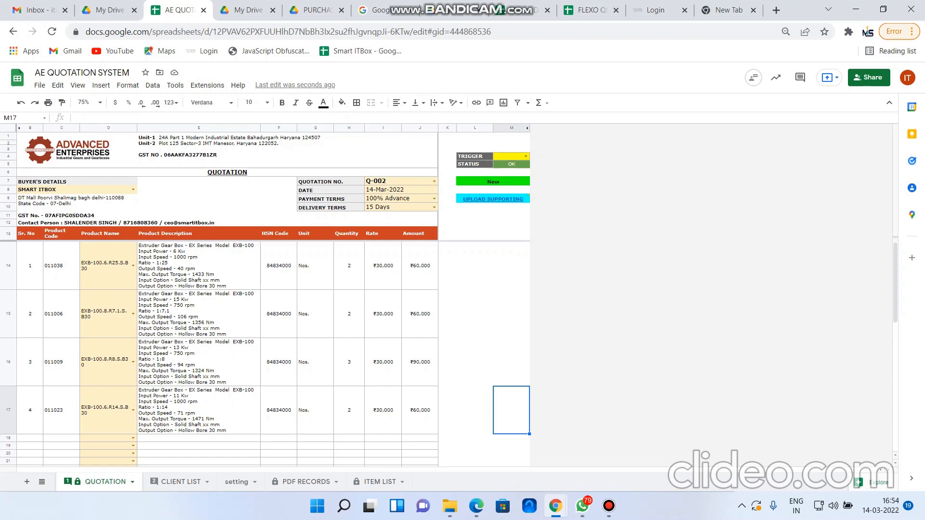
- Review the four item rows and the quotation's totals, tax lines and terms below them
{"action": "scroll", "coordinate": [227, 337], "scroll_direction": "down", "scroll_amount": 2}
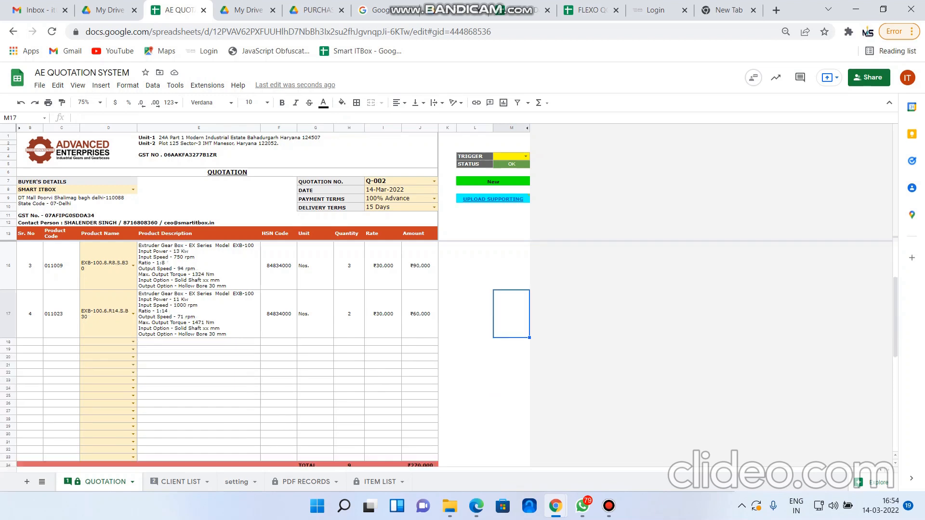
{"action": "scroll", "coordinate": [227, 338], "scroll_direction": "down", "scroll_amount": 1}
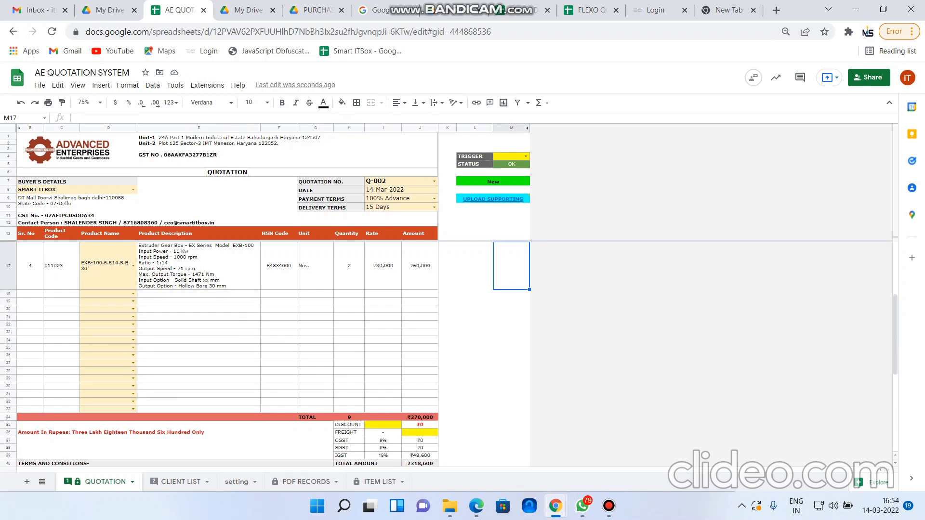
{"action": "scroll", "coordinate": [226, 337], "scroll_direction": "up", "scroll_amount": 3}
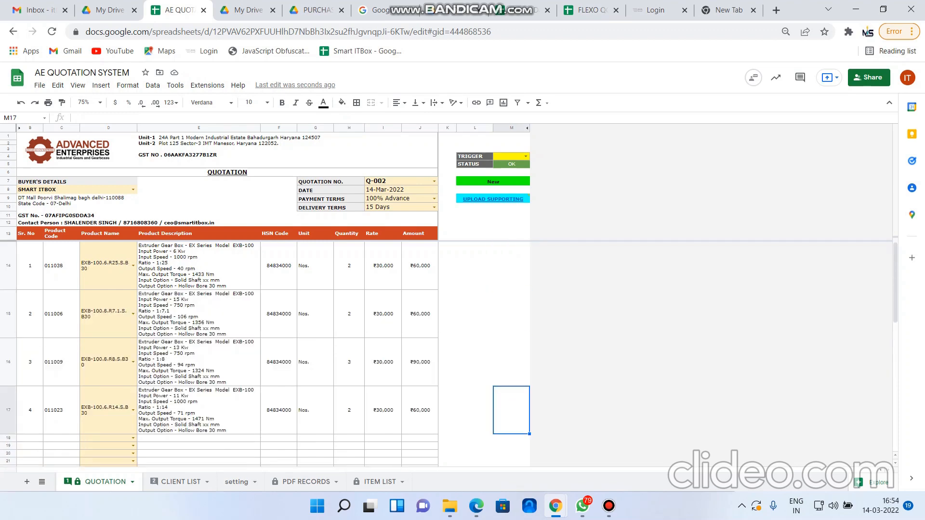
{"action": "scroll", "coordinate": [226, 337], "scroll_direction": "down", "scroll_amount": 4}
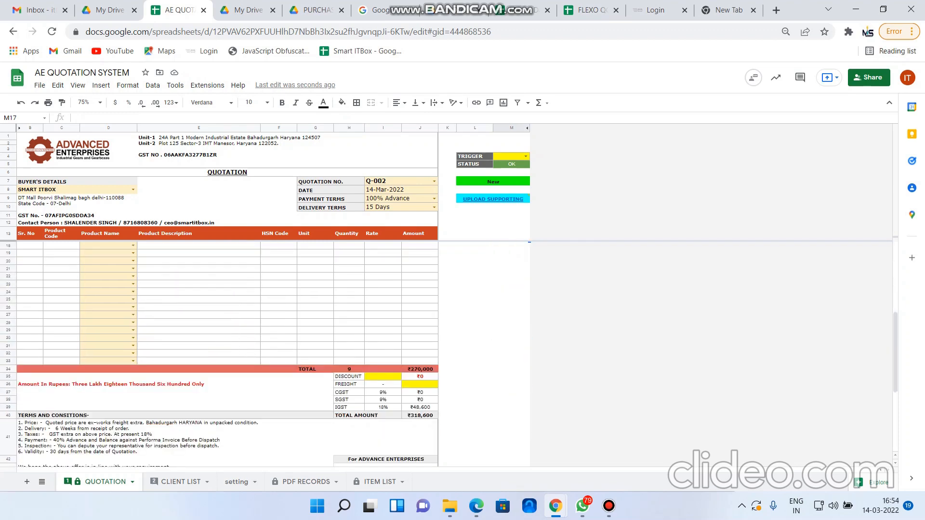
{"action": "scroll", "coordinate": [226, 338], "scroll_direction": "up", "scroll_amount": 4}
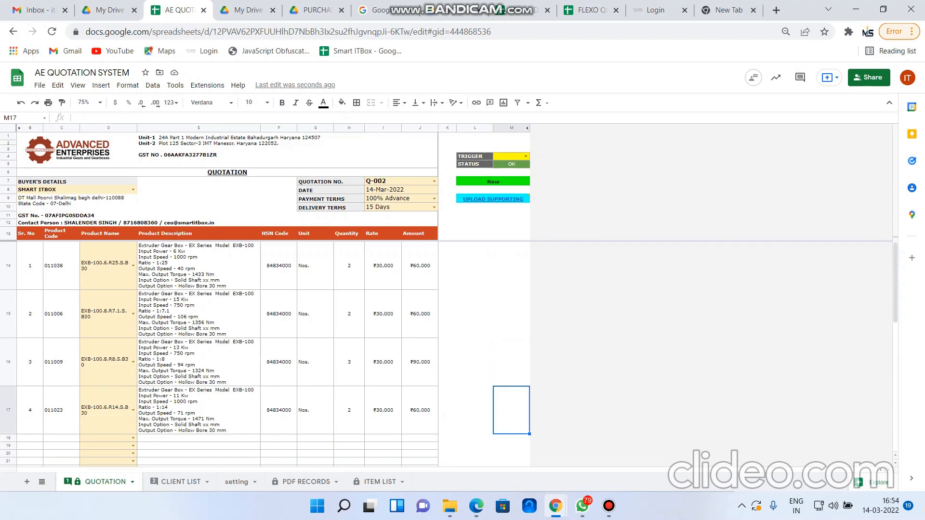
{"action": "scroll", "coordinate": [227, 338], "scroll_direction": "down", "scroll_amount": 4}
{"action": "scroll", "coordinate": [226, 337], "scroll_direction": "up", "scroll_amount": 4}
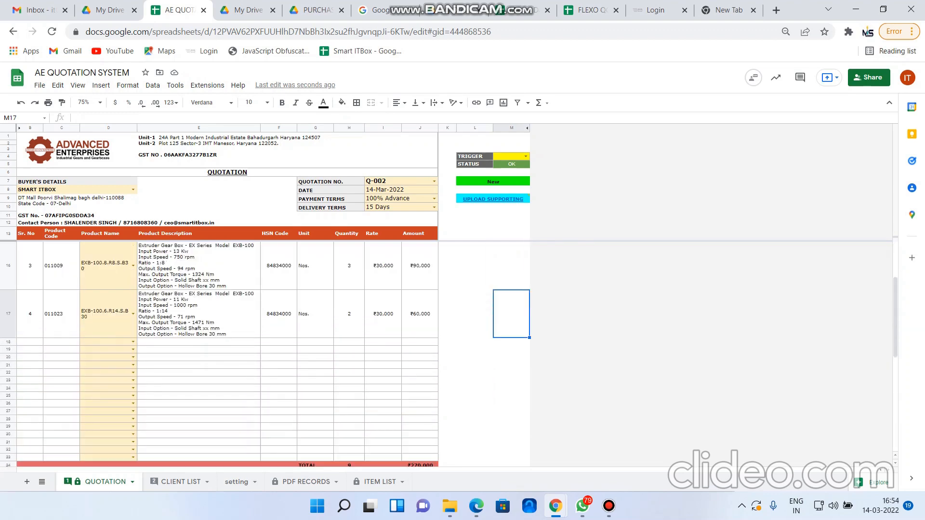
- Clear the fourth item's quantity and try to save the incomplete quotation by setting the trigger to Save
{"action": "left_click", "coordinate": [349, 314]}
{"action": "key", "text": "Delete"}
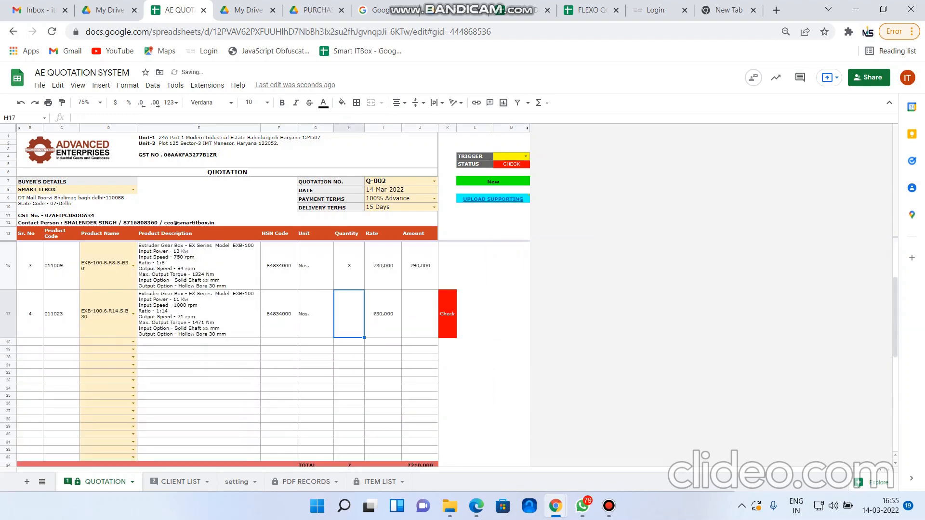
{"action": "left_click", "coordinate": [525, 156]}
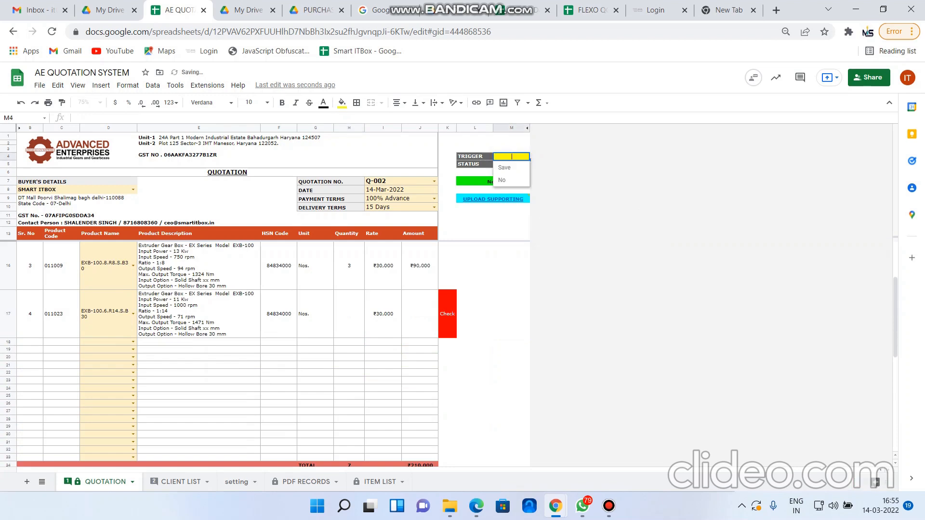
{"action": "left_click", "coordinate": [511, 168]}
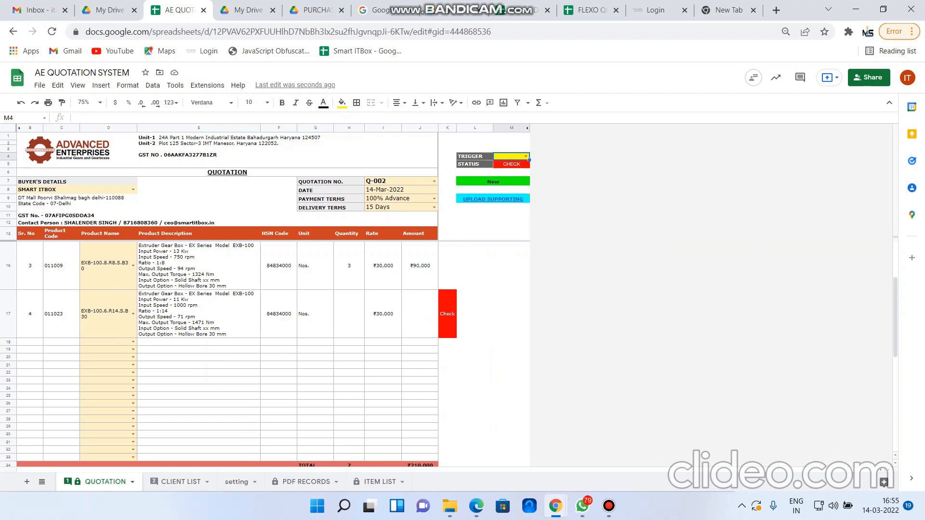
{"action": "left_click", "coordinate": [474, 266]}
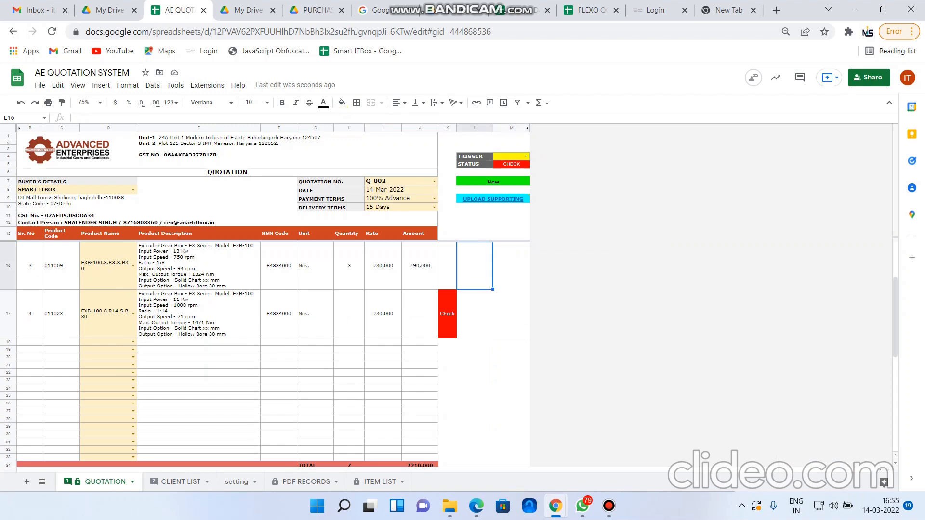
- Enter a quantity of 2 again for the EXB-100.6.R14.S.B30 item
{"action": "left_click", "coordinate": [349, 314]}
{"action": "type", "text": "2"}
{"action": "left_click", "coordinate": [475, 315]}
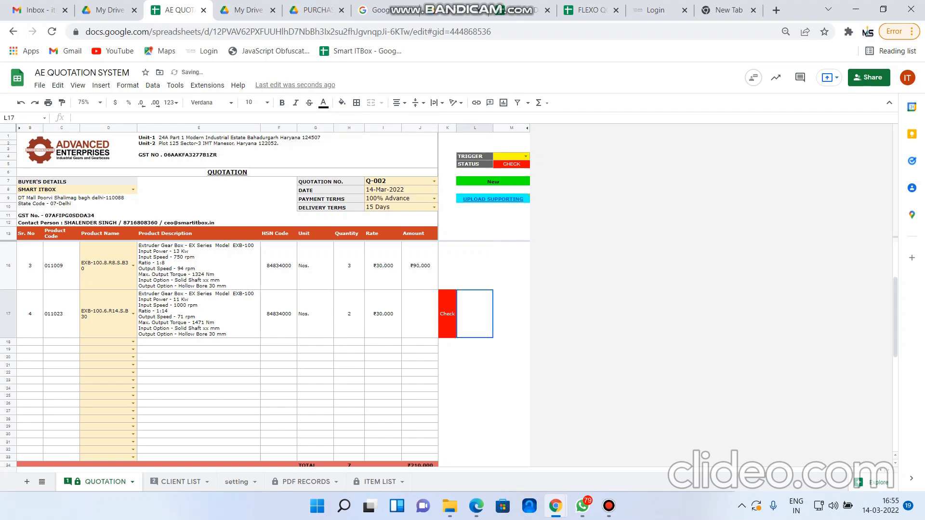
- Set the quotation's discount to 2% and its freight amount to 3000
{"action": "scroll", "coordinate": [226, 355], "scroll_direction": "down", "scroll_amount": 3}
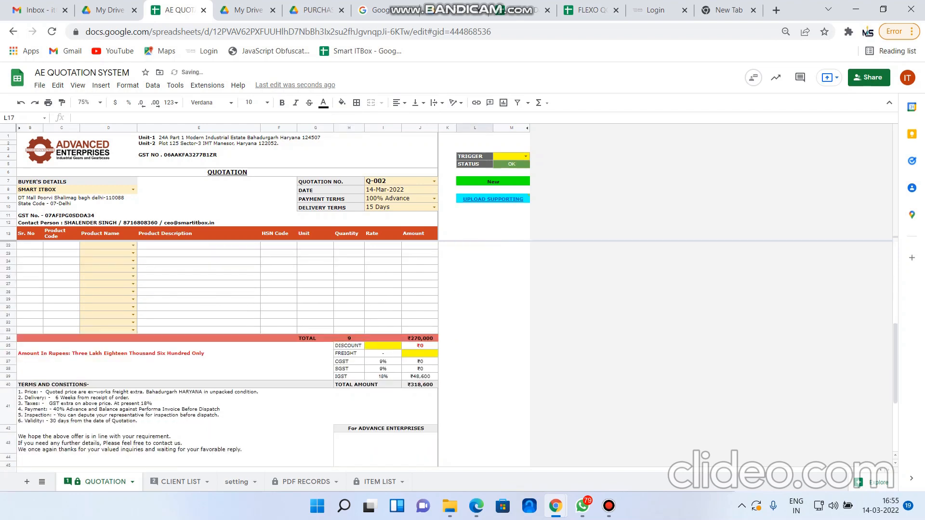
{"action": "left_click", "coordinate": [383, 346]}
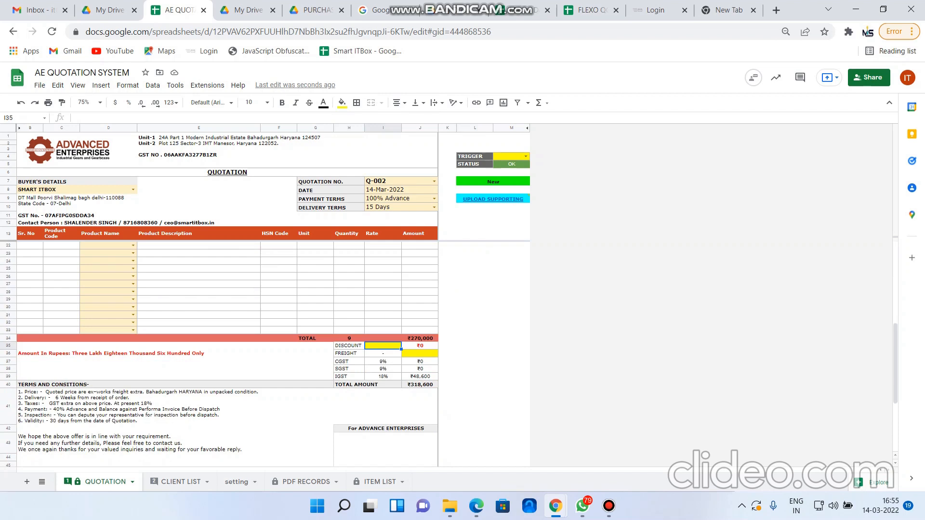
{"action": "type", "text": "2%"}
{"action": "left_click", "coordinate": [419, 354]}
{"action": "type", "text": "3000"}
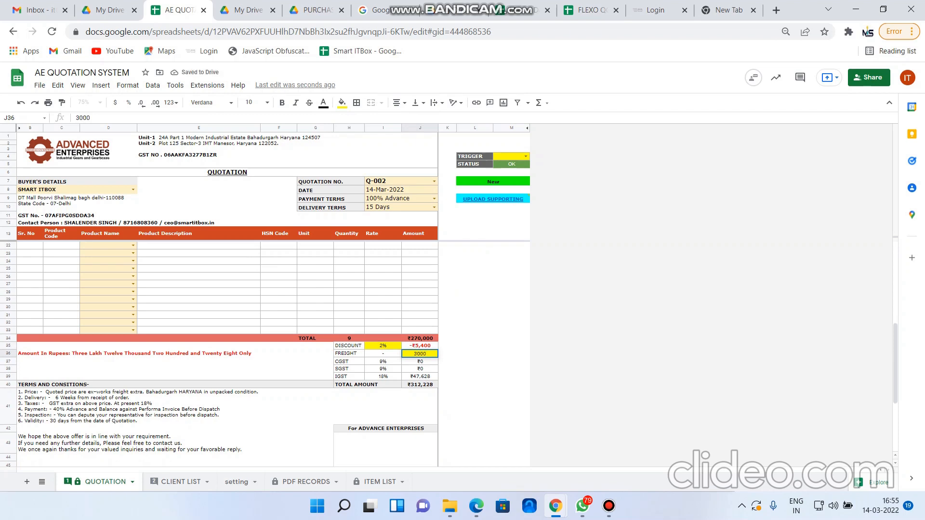
{"action": "left_click", "coordinate": [474, 362]}
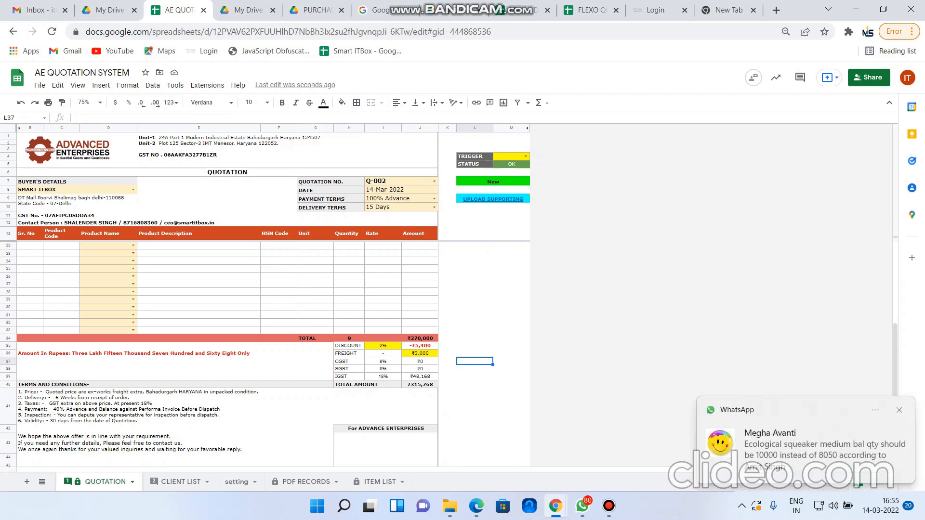
- Dismiss the WhatsApp message notification covering the spreadsheet
{"action": "left_click", "coordinate": [899, 410]}
{"action": "left_click", "coordinate": [474, 284]}
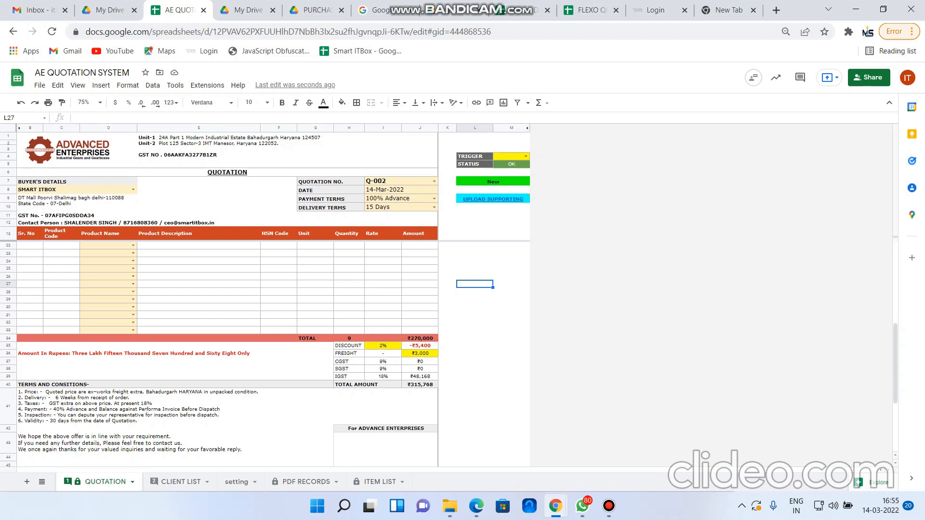
{"action": "left_click", "coordinate": [475, 354]}
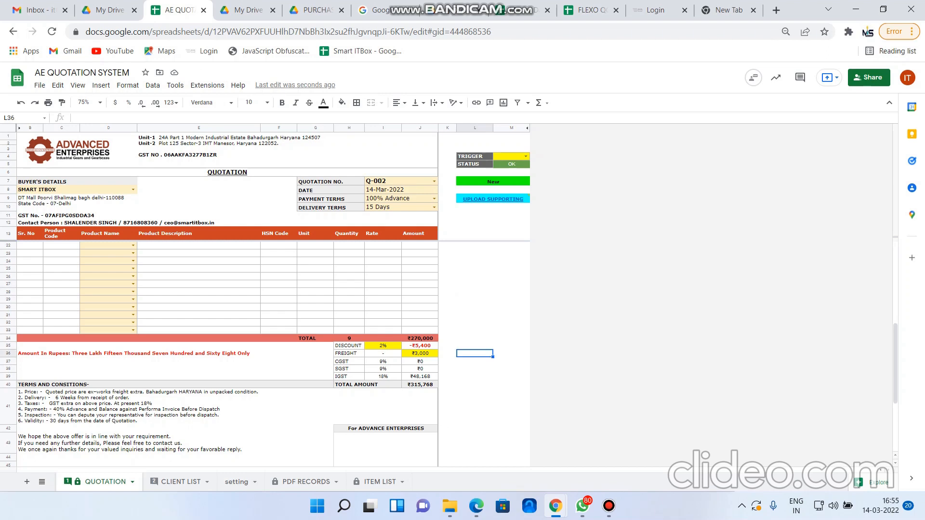
- Set the quotation's discount to 5%
{"action": "left_click", "coordinate": [383, 346]}
{"action": "type", "text": "5"}
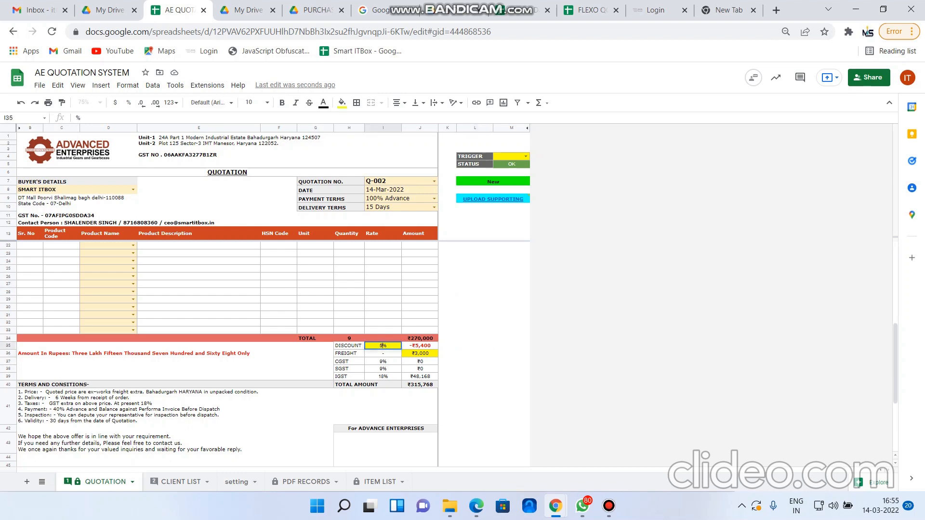
{"action": "left_click", "coordinate": [474, 353]}
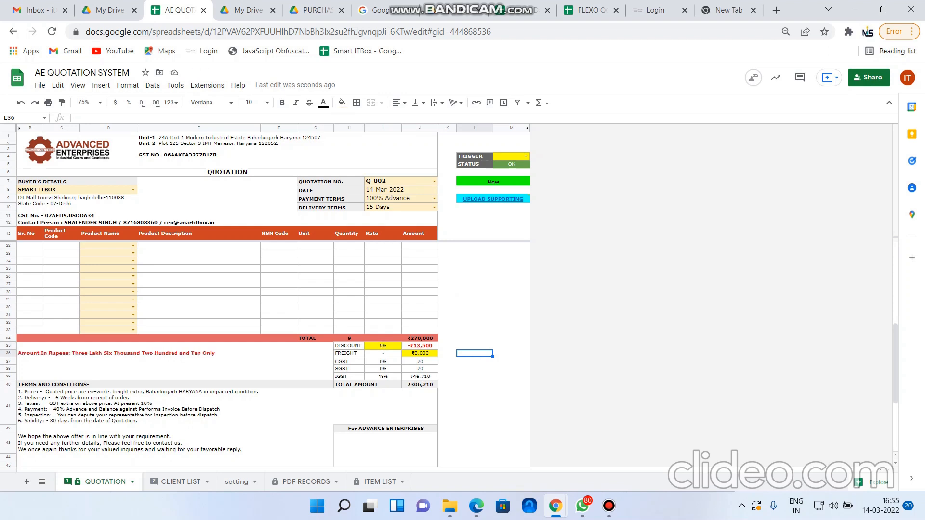
- Check the completed quotation from its item rows down to the discount, freight, tax and total amounts
{"action": "left_click", "coordinate": [475, 307]}
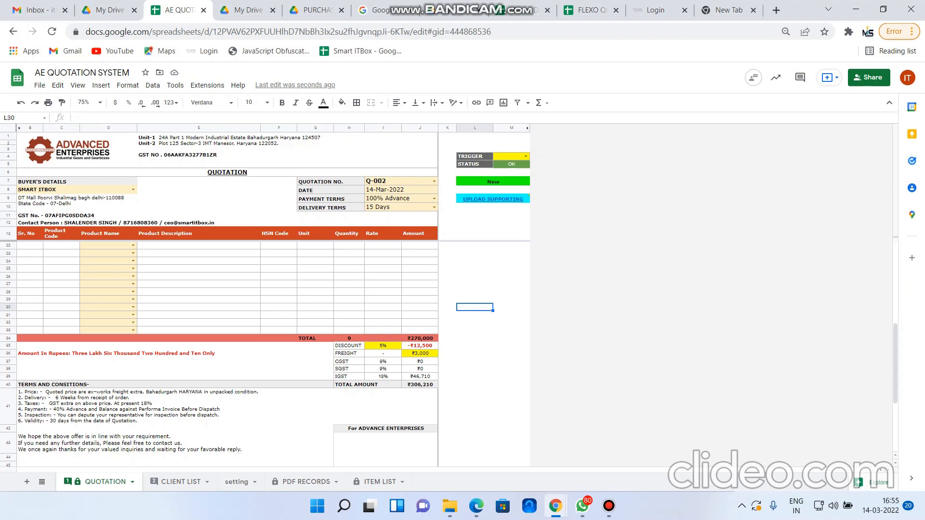
{"action": "scroll", "coordinate": [226, 337], "scroll_direction": "up", "scroll_amount": 3}
{"action": "scroll", "coordinate": [227, 337], "scroll_direction": "down", "scroll_amount": 3}
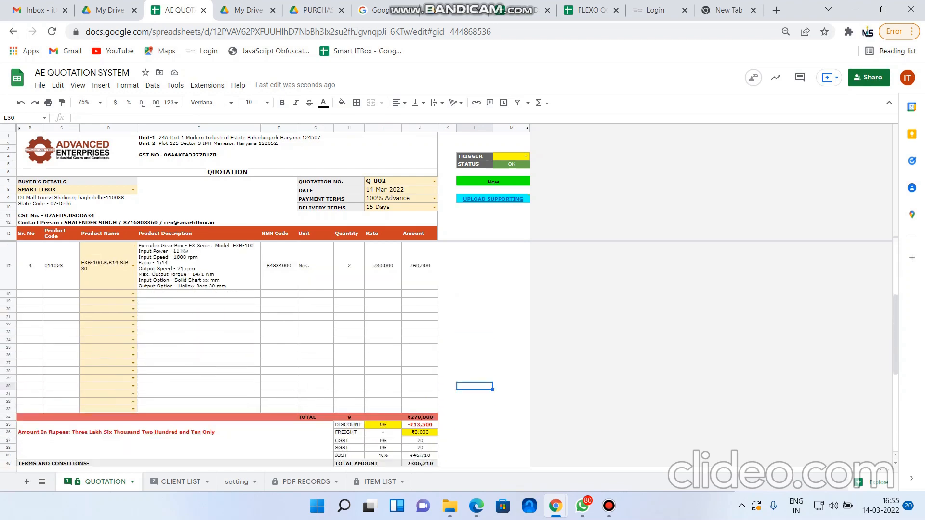
{"action": "scroll", "coordinate": [226, 338], "scroll_direction": "up", "scroll_amount": 6}
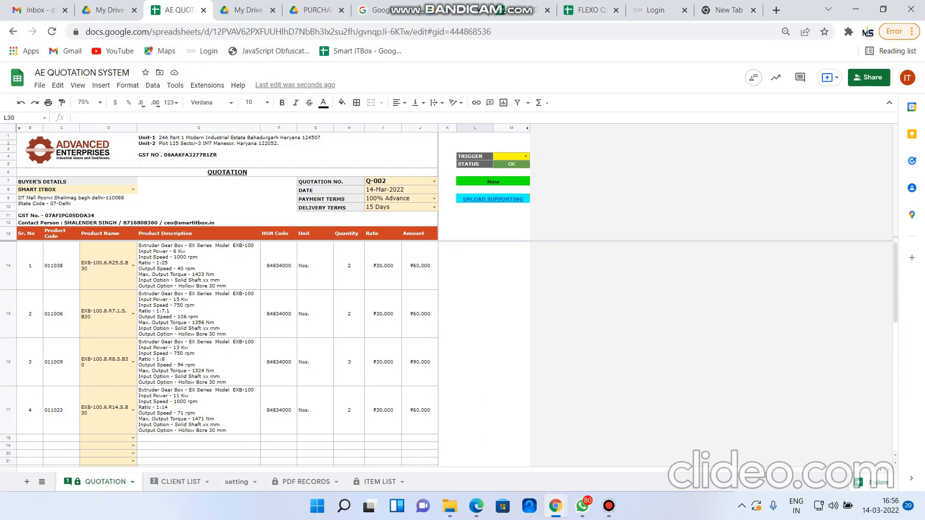
{"action": "scroll", "coordinate": [226, 337], "scroll_direction": "down", "scroll_amount": 3}
{"action": "scroll", "coordinate": [227, 337], "scroll_direction": "up", "scroll_amount": 3}
{"action": "left_click", "coordinate": [474, 265]}
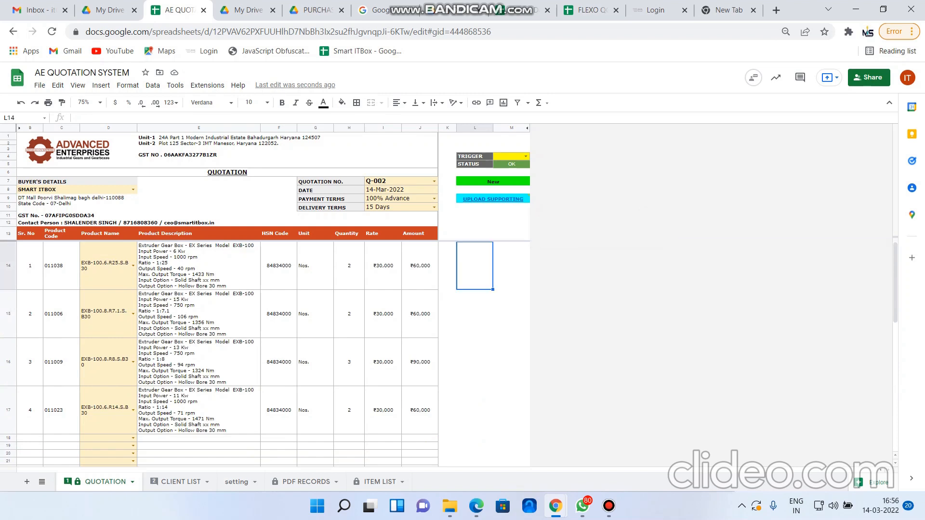
{"action": "left_click", "coordinate": [511, 234]}
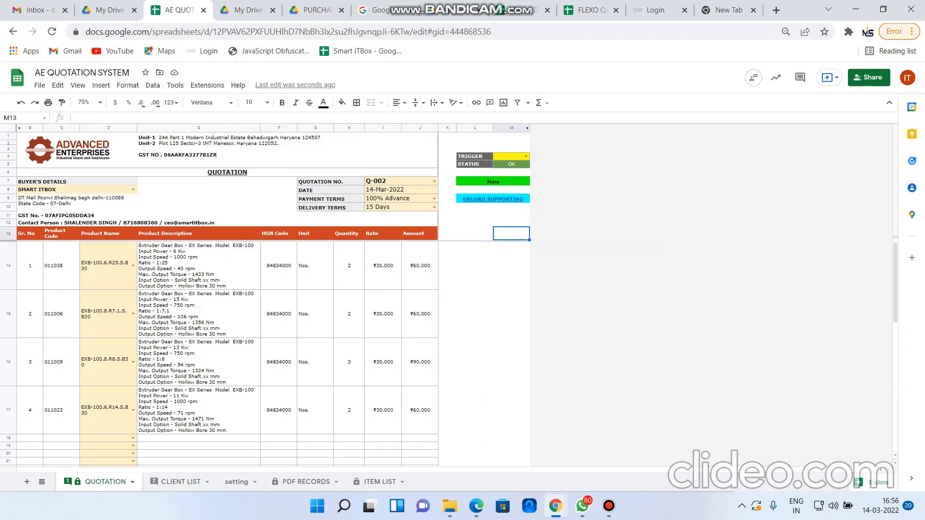
- Open the upload supporting form for quotation Q-002 and upload SIB-Profile-Picture (1) from Downloads as the design file
{"action": "left_click", "coordinate": [493, 199]}
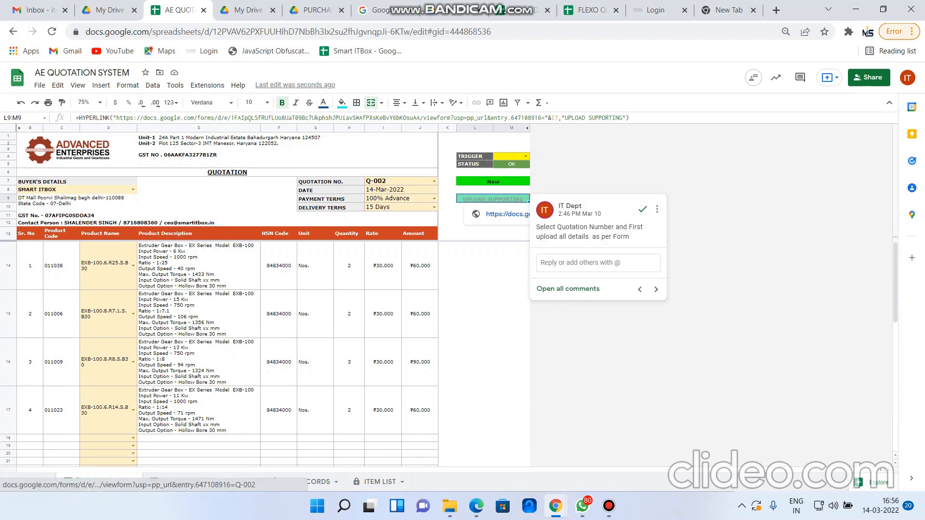
{"action": "left_click", "coordinate": [506, 214]}
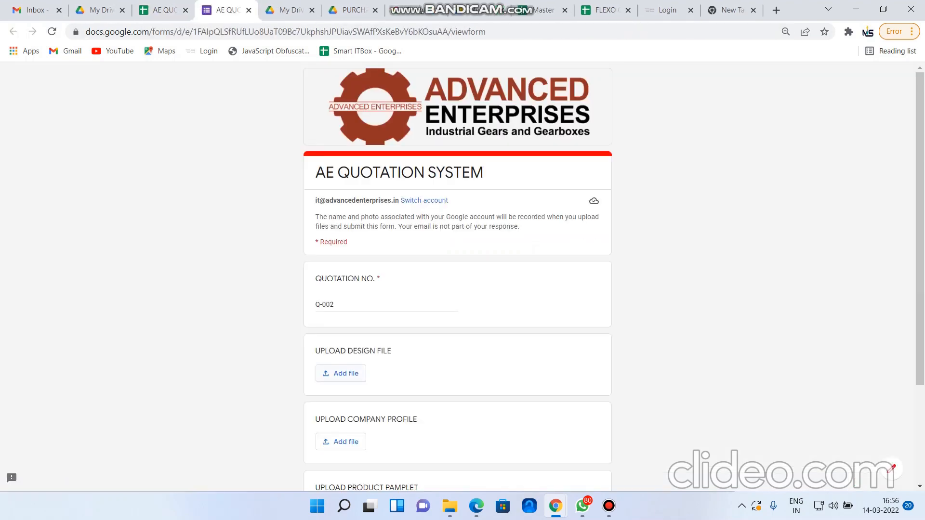
{"action": "left_click", "coordinate": [341, 373]}
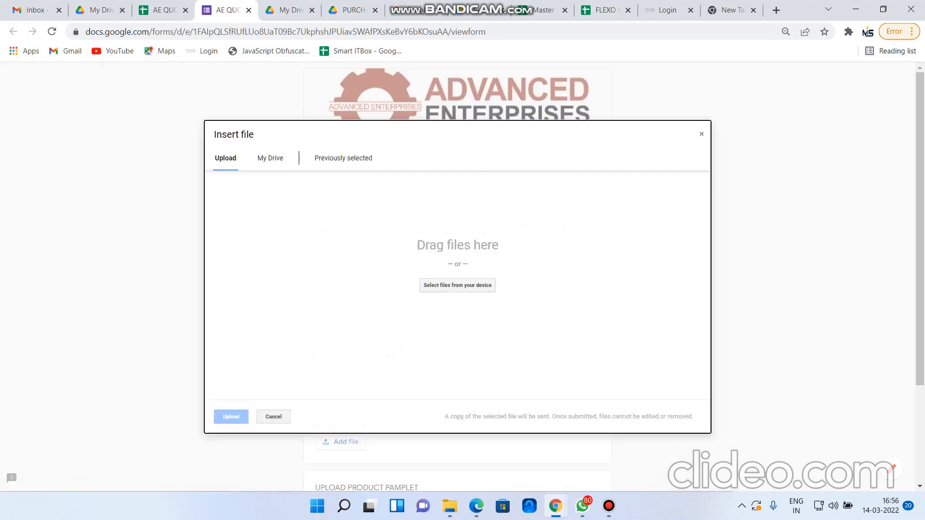
{"action": "left_click", "coordinate": [457, 285]}
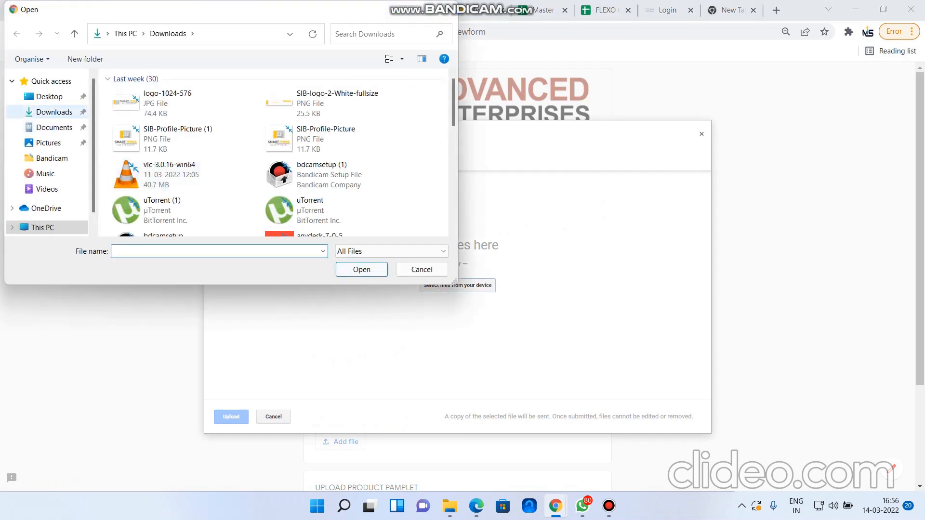
{"action": "left_click", "coordinate": [177, 139]}
{"action": "left_click", "coordinate": [361, 269]}
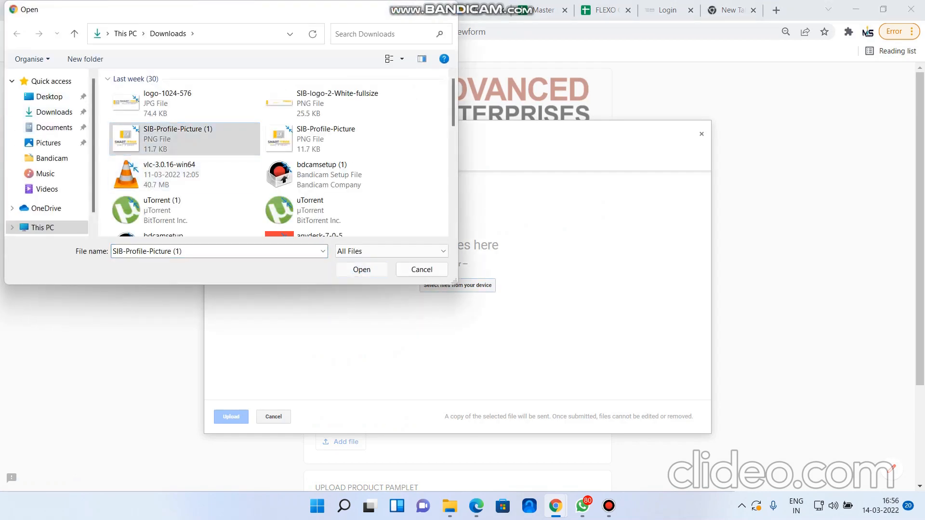
{"action": "left_click", "coordinate": [231, 416]}
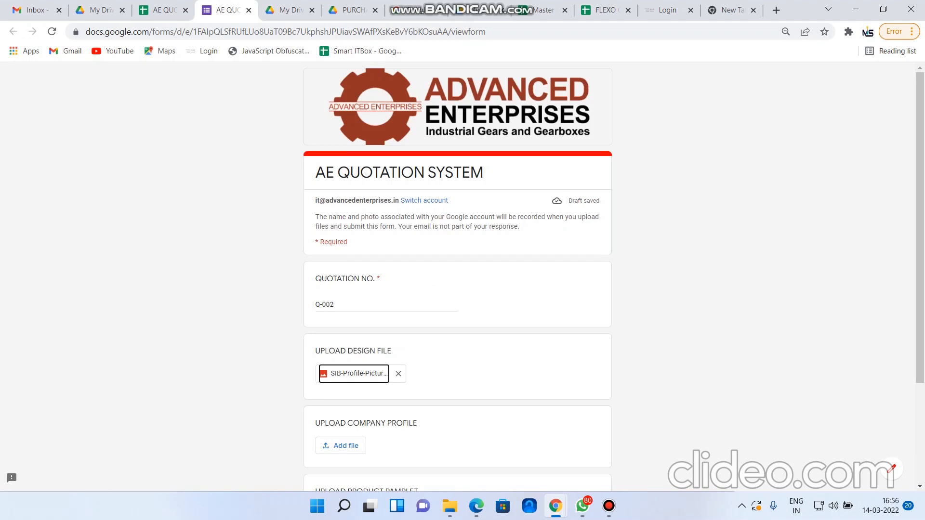
- Upload SIB-Logo-2x from the Pictures folder as the form's company profile
{"action": "left_click", "coordinate": [341, 446]}
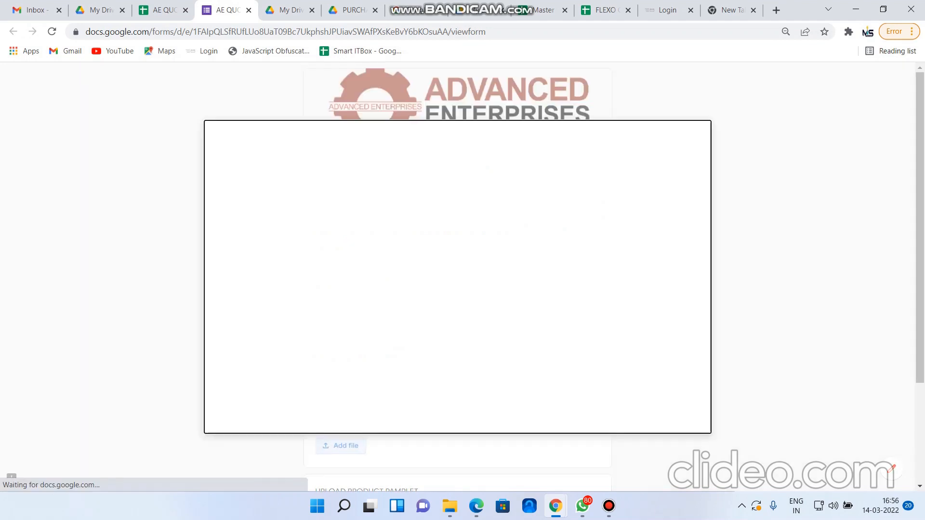
{"action": "left_click", "coordinate": [458, 285]}
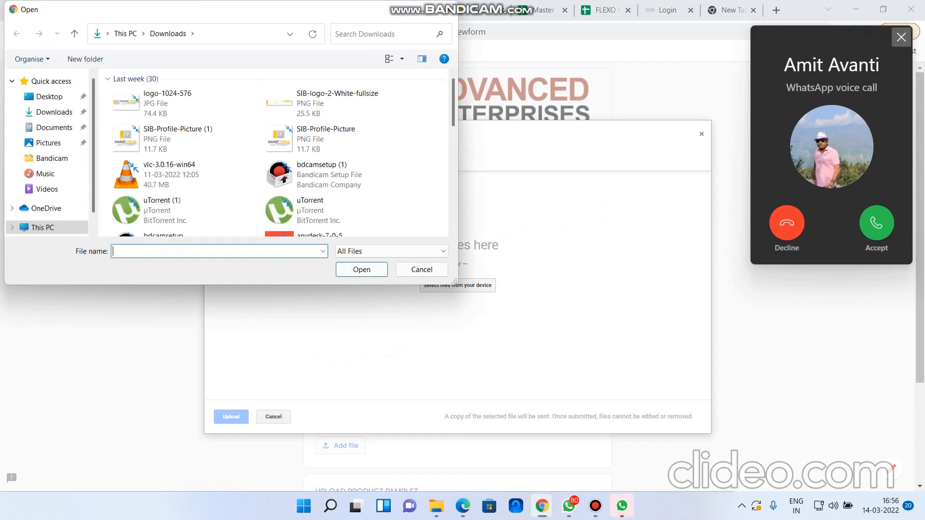
{"action": "scroll", "coordinate": [193, 181], "scroll_direction": "down", "scroll_amount": 6}
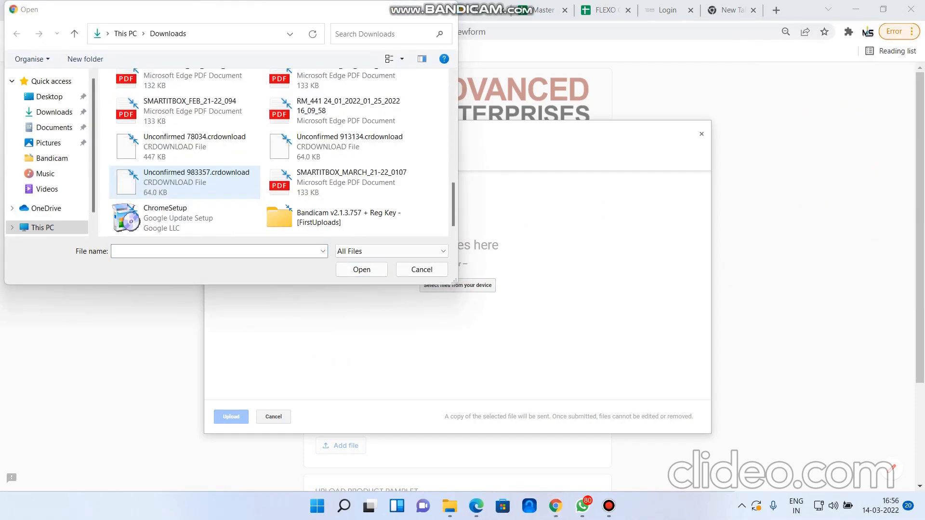
{"action": "scroll", "coordinate": [184, 183], "scroll_direction": "up", "scroll_amount": 3}
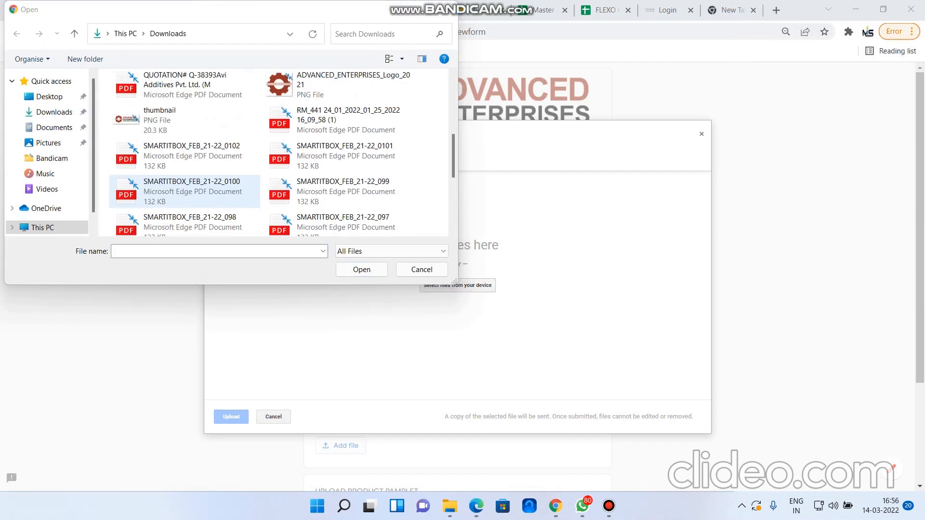
{"action": "left_click", "coordinate": [48, 143]}
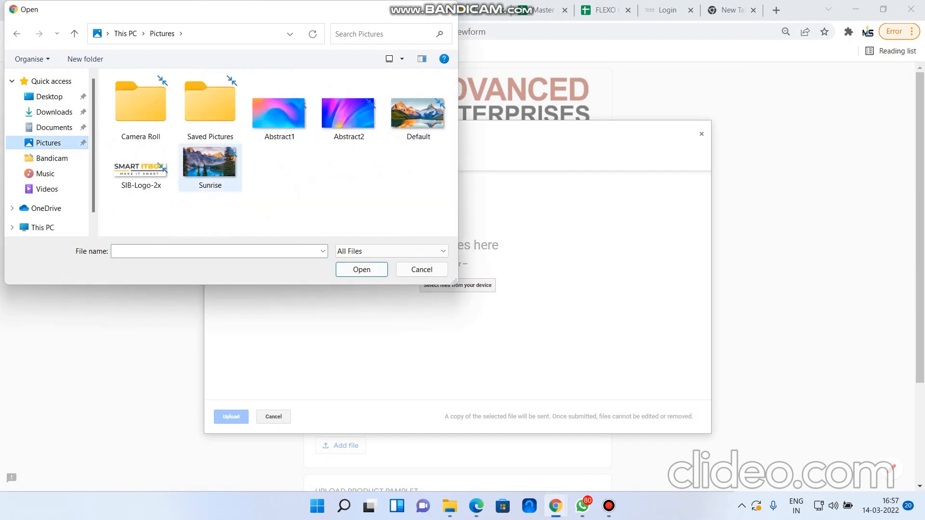
{"action": "left_click", "coordinate": [418, 114]}
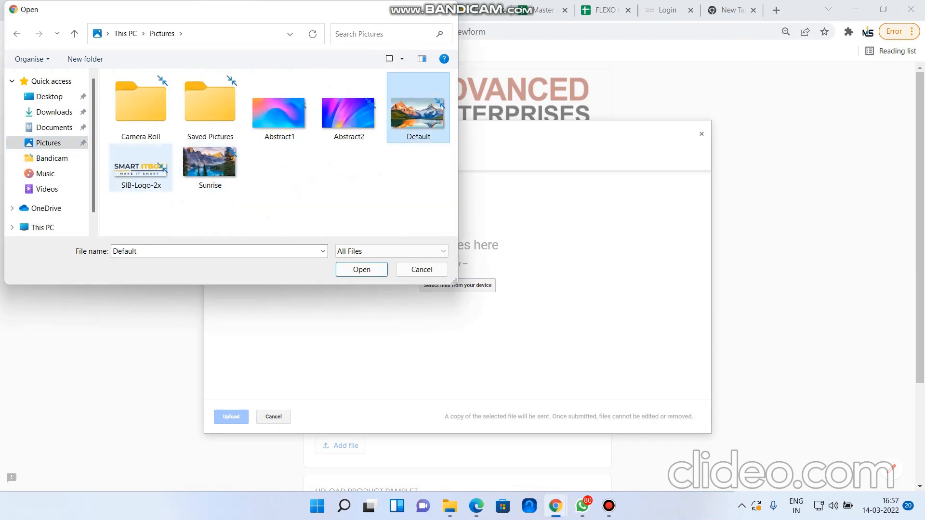
{"action": "left_click", "coordinate": [140, 169]}
{"action": "key", "text": "Return"}
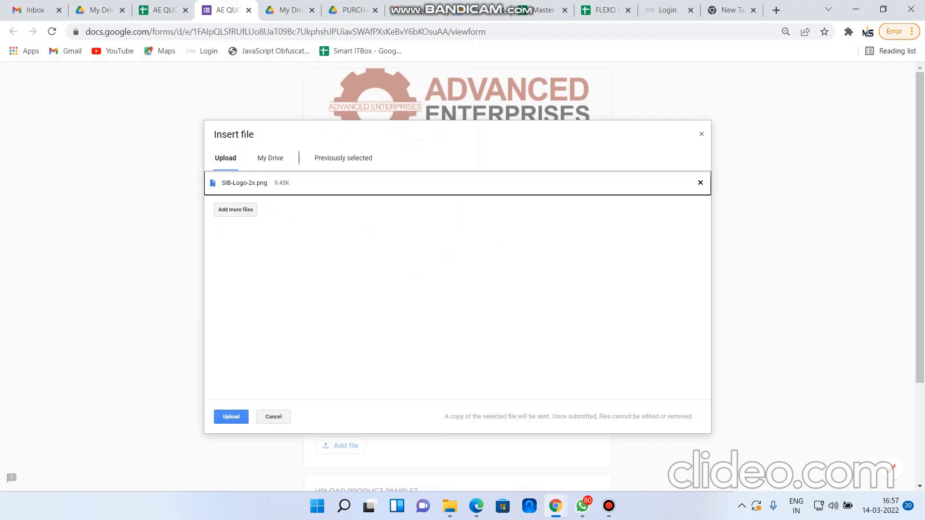
{"action": "left_click", "coordinate": [231, 417]}
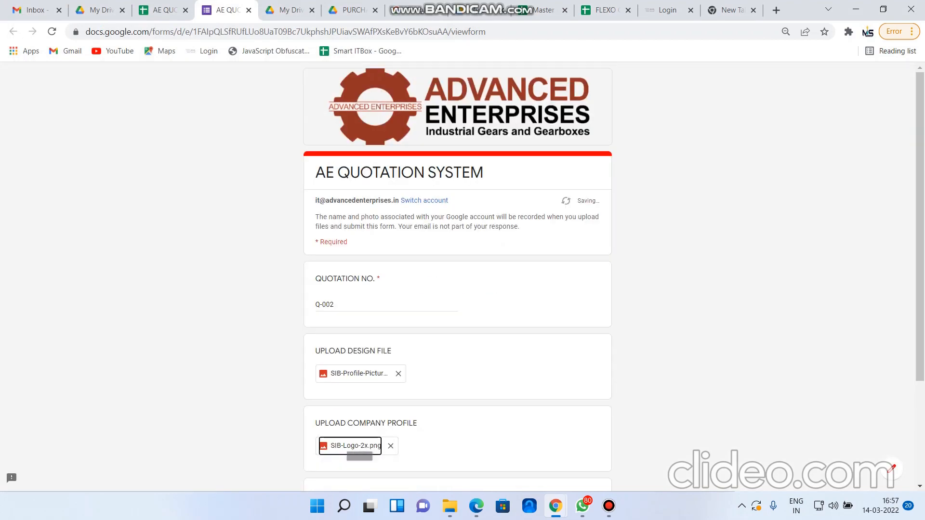
- Upload SIB-logo-2-White-fullsize from the Downloads folder as the form's product pamphlet
{"action": "scroll", "coordinate": [458, 277], "scroll_direction": "down", "scroll_amount": 3}
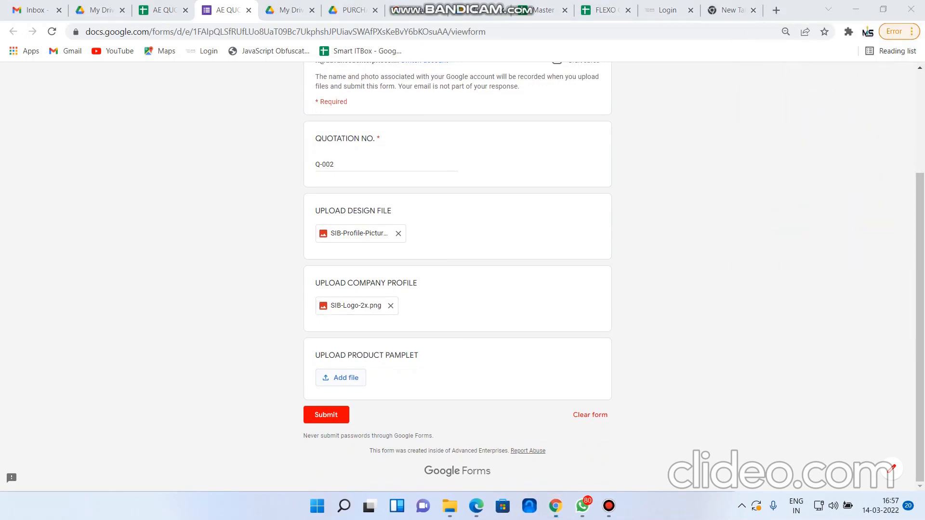
{"action": "left_click", "coordinate": [340, 379]}
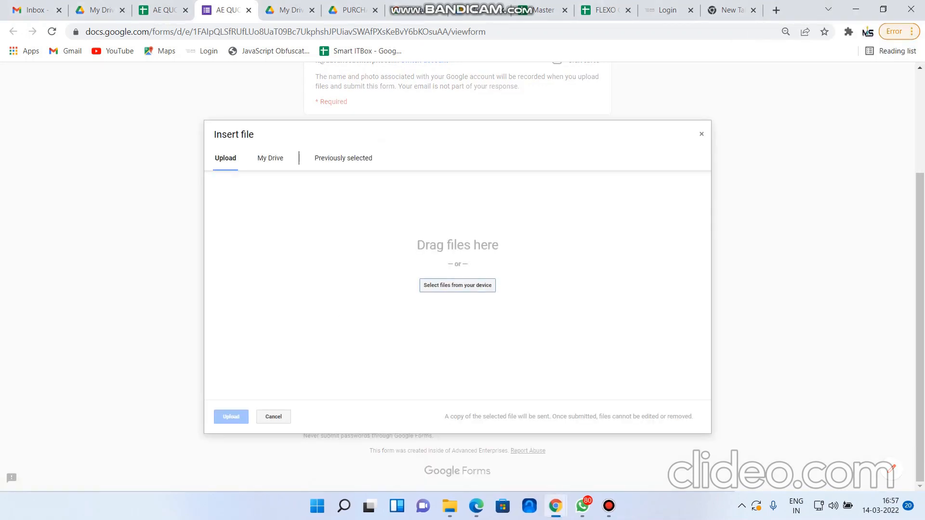
{"action": "left_click", "coordinate": [457, 286]}
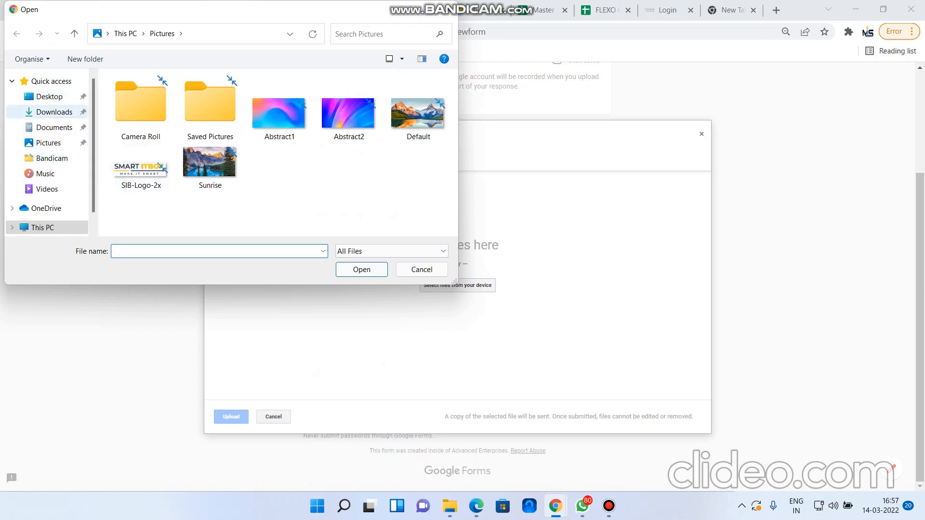
{"action": "left_click", "coordinate": [54, 112]}
{"action": "scroll", "coordinate": [337, 183], "scroll_direction": "down", "scroll_amount": 5}
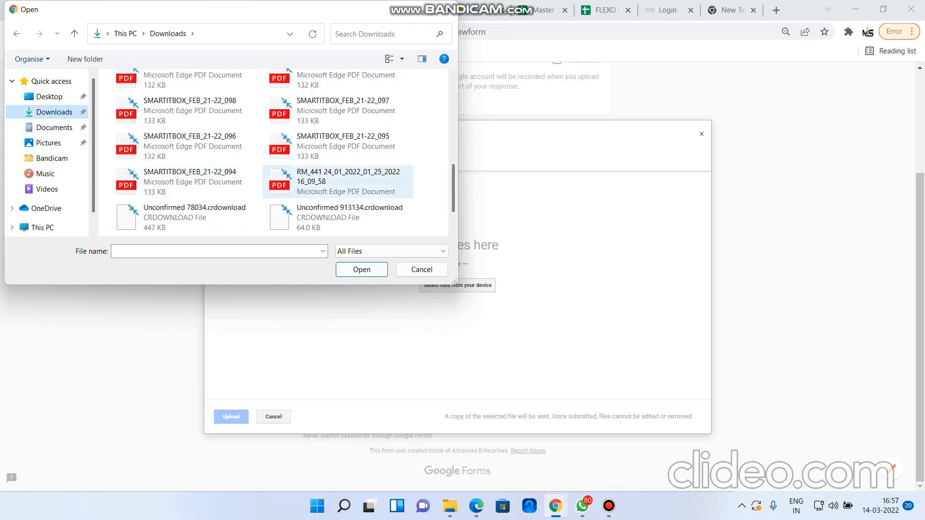
{"action": "scroll", "coordinate": [183, 184], "scroll_direction": "down", "scroll_amount": 2}
{"action": "scroll", "coordinate": [183, 190], "scroll_direction": "up", "scroll_amount": 10}
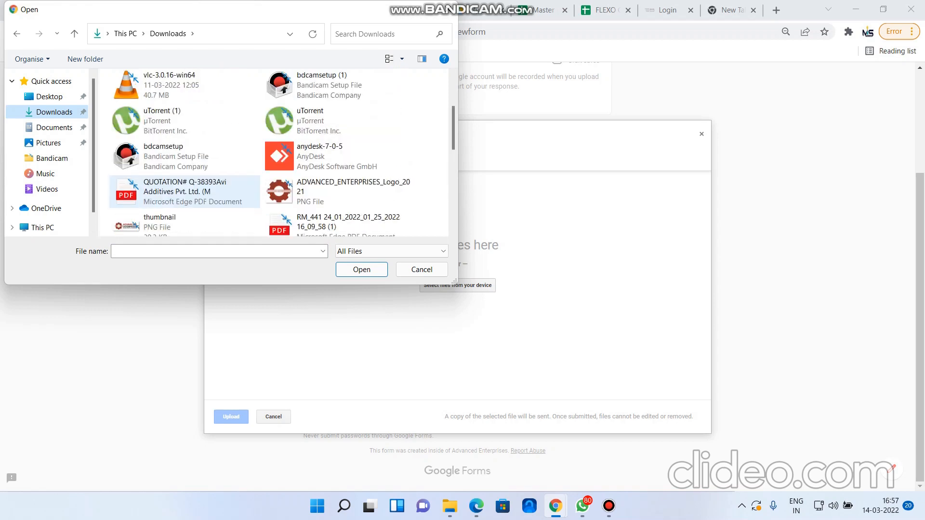
{"action": "scroll", "coordinate": [183, 193], "scroll_direction": "up", "scroll_amount": 2}
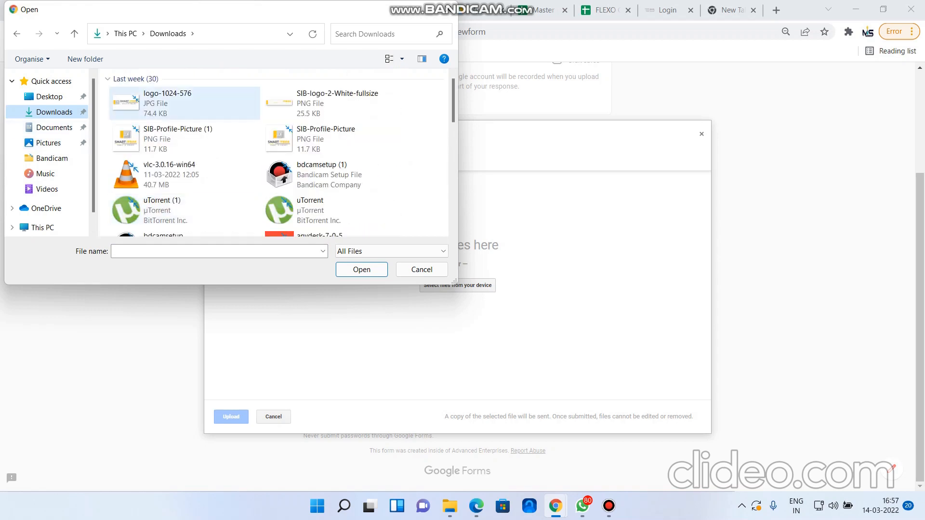
{"action": "left_click", "coordinate": [332, 106]}
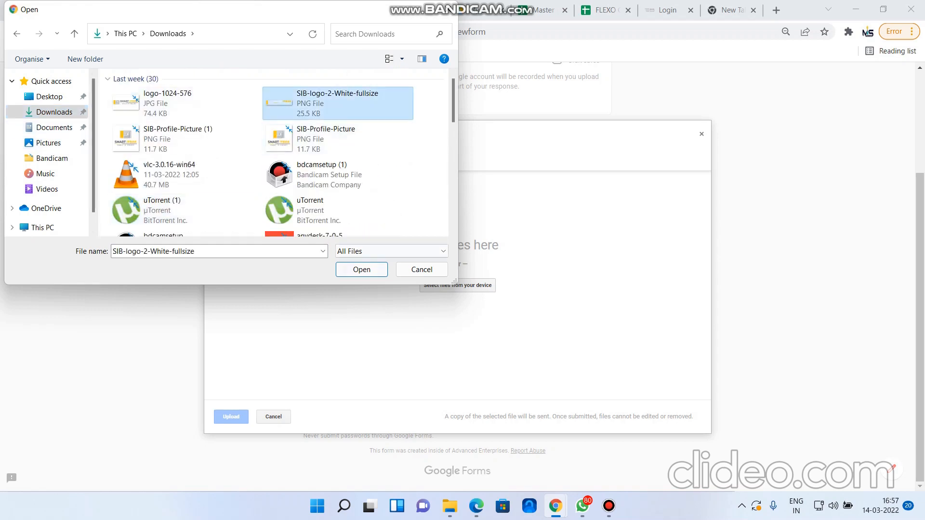
{"action": "left_click", "coordinate": [362, 269]}
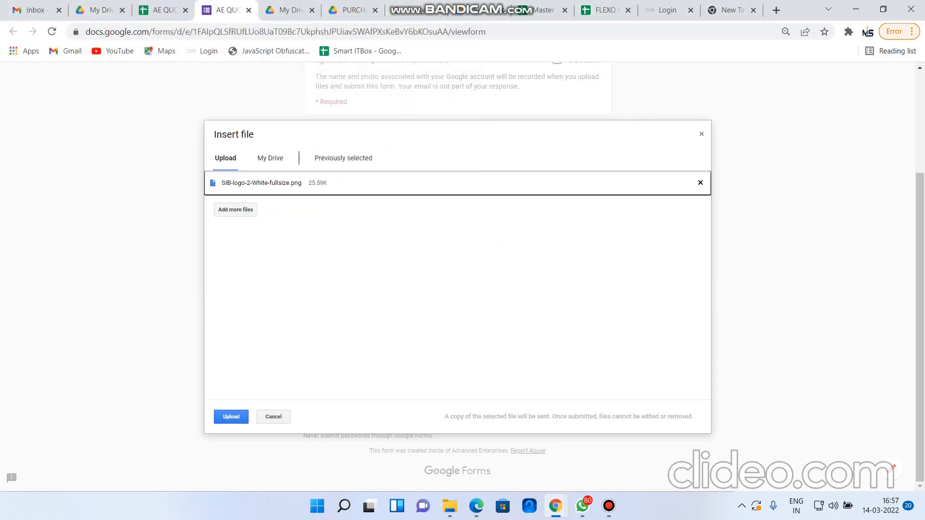
{"action": "left_click", "coordinate": [232, 417]}
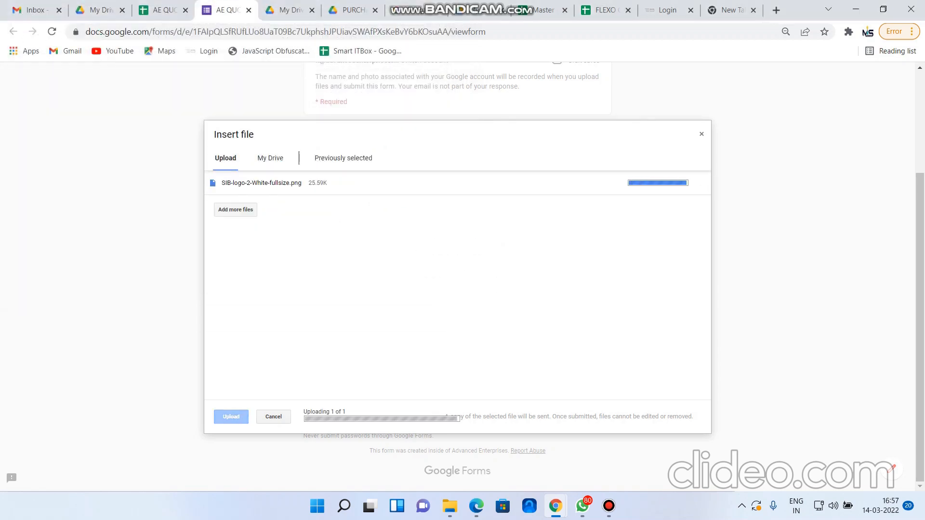
- Review the attached files and submit the supporting documents form for quotation Q-002
{"action": "scroll", "coordinate": [356, 381], "scroll_direction": "up", "scroll_amount": 3}
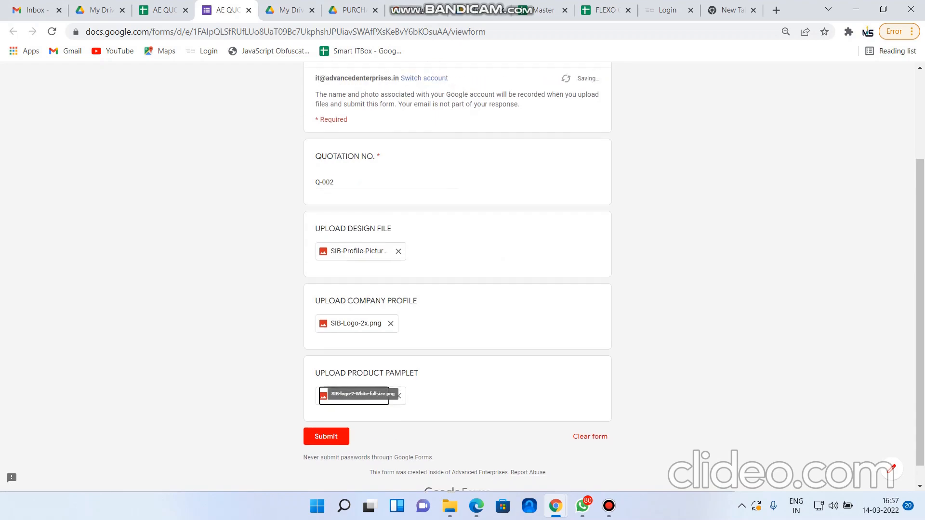
{"action": "scroll", "coordinate": [357, 381], "scroll_direction": "down", "scroll_amount": 3}
{"action": "left_click", "coordinate": [326, 415]}
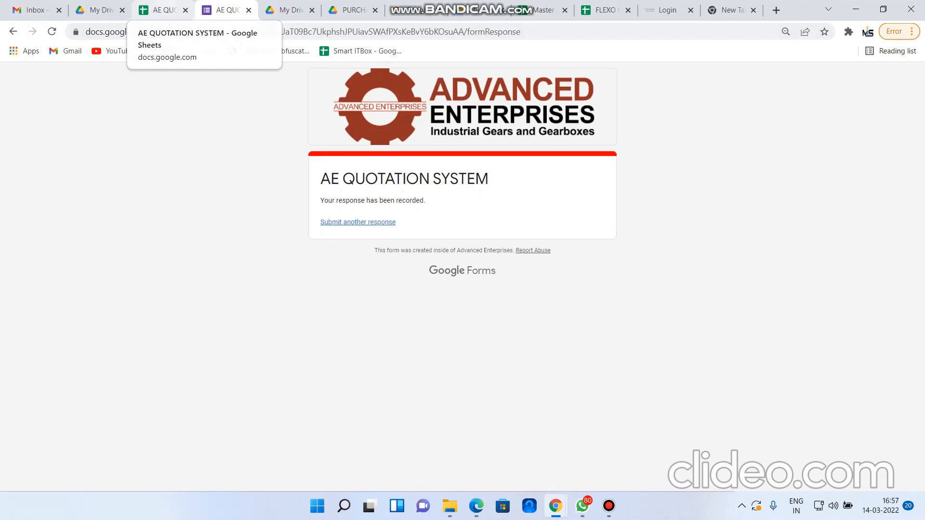
- Return to the quotation spreadsheet, set the trigger to Save to generate quotation Q-002, and close the resulting message
{"action": "left_click", "coordinate": [159, 10]}
{"action": "left_click", "coordinate": [474, 313]}
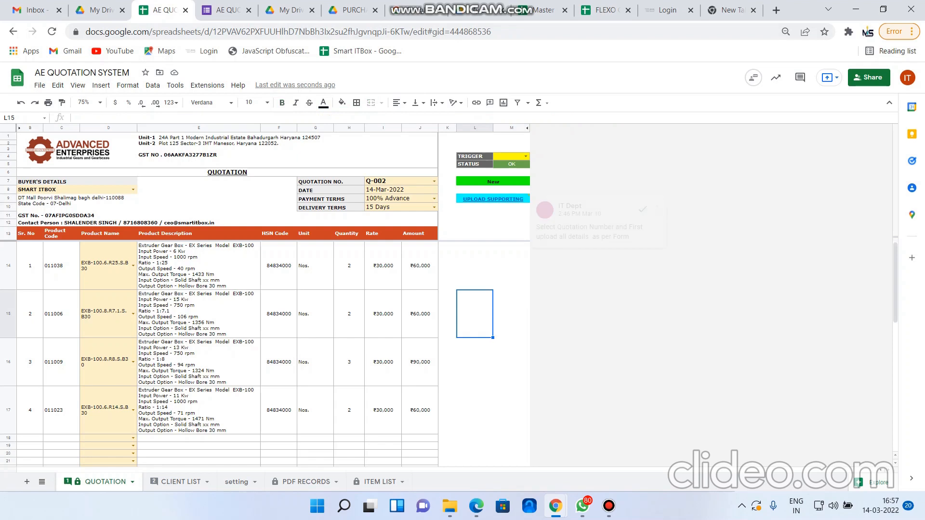
{"action": "left_click", "coordinate": [526, 156]}
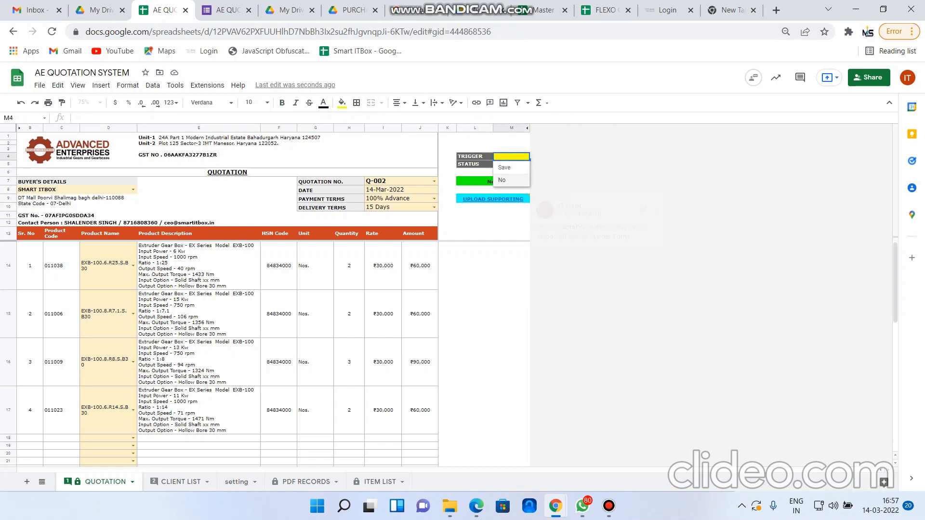
{"action": "left_click", "coordinate": [510, 168]}
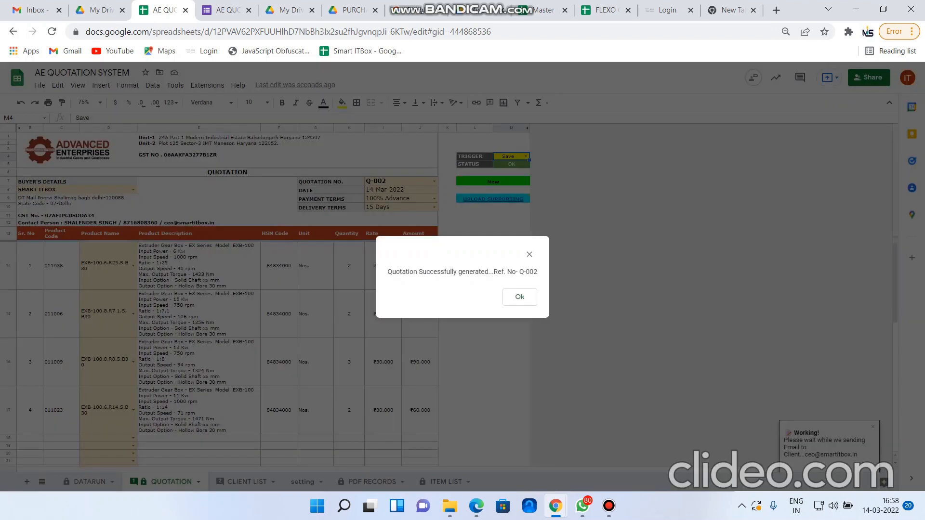
{"action": "key", "text": "Return"}
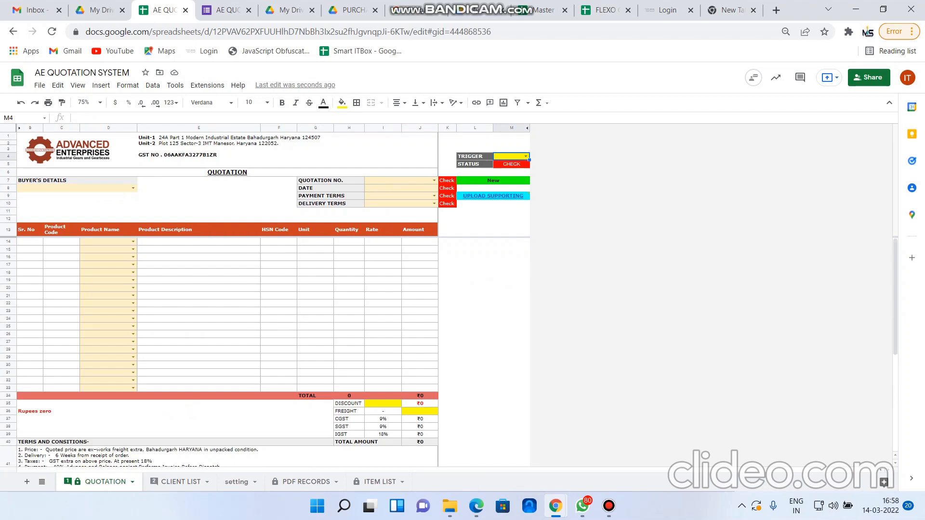
{"action": "left_click", "coordinate": [512, 296]}
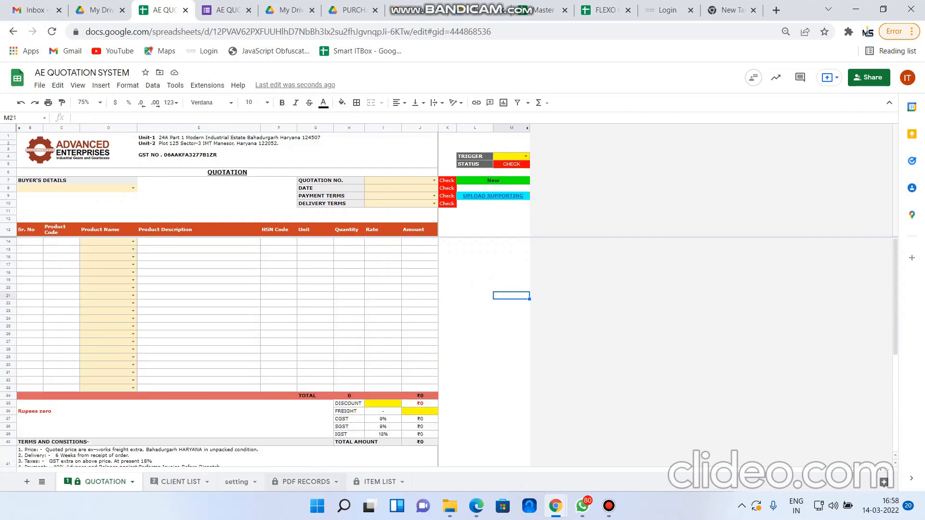
- Examine the SMART ITBOX entry for quotation Q-002 in PDF RECORDS, from its timestamp and address through payment and delivery terms
{"action": "left_click", "coordinate": [306, 481]}
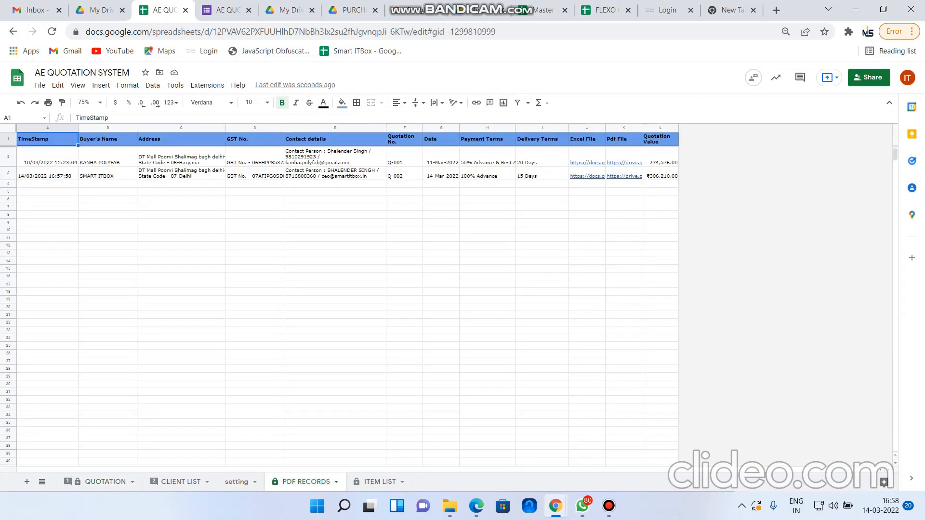
{"action": "left_click", "coordinate": [8, 173]}
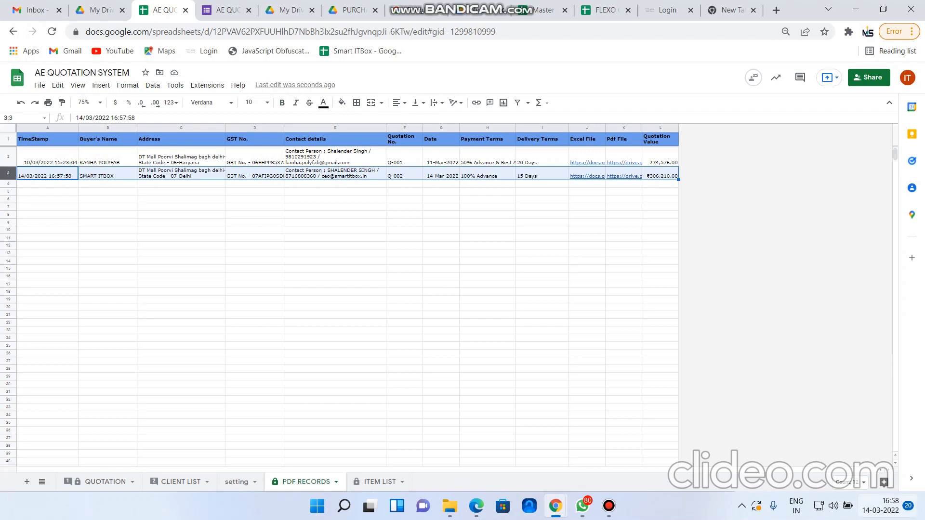
{"action": "left_click", "coordinate": [181, 174]}
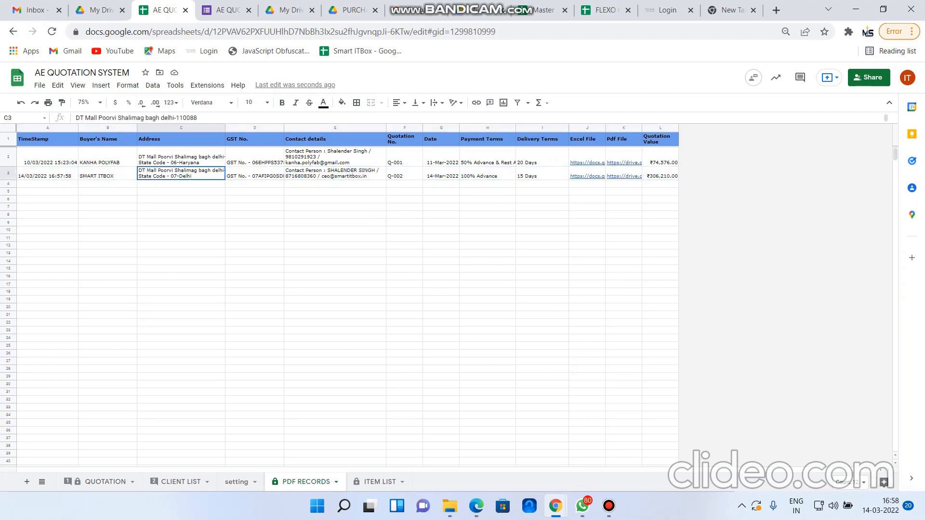
{"action": "left_click", "coordinate": [255, 173]}
{"action": "left_click", "coordinate": [335, 174]}
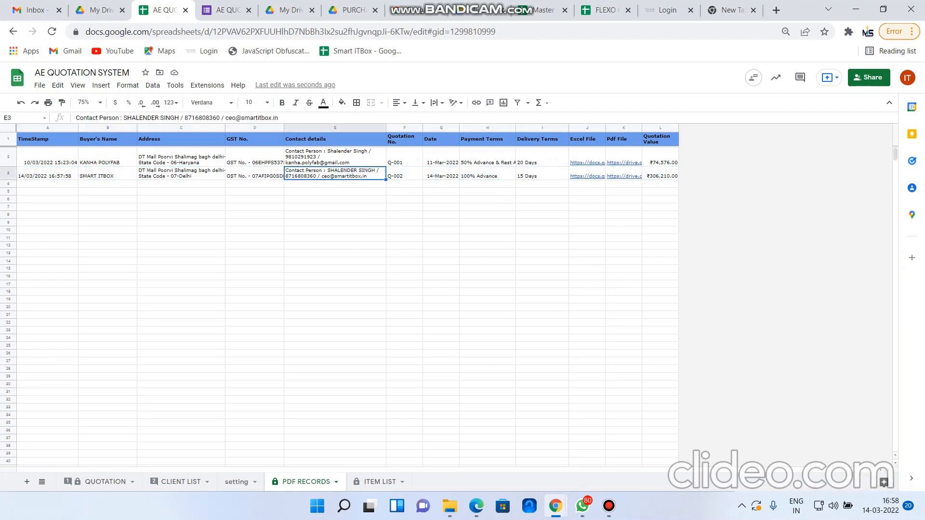
{"action": "left_click", "coordinate": [404, 174]}
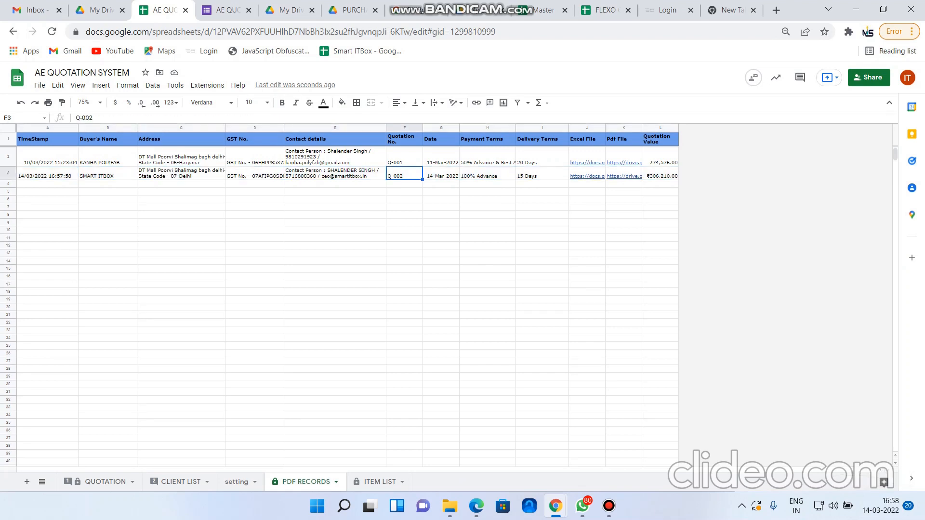
{"action": "left_click", "coordinate": [440, 174]}
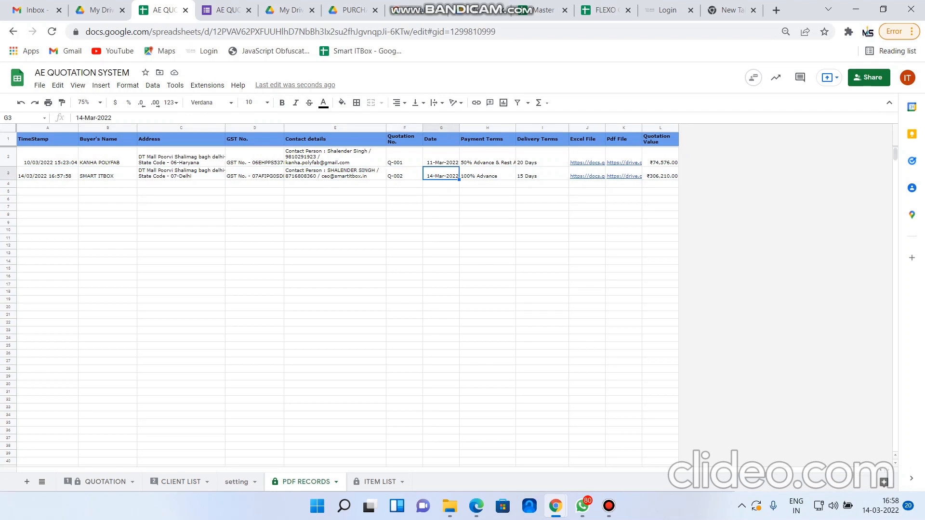
{"action": "left_click", "coordinate": [488, 174]}
{"action": "left_click", "coordinate": [542, 174]}
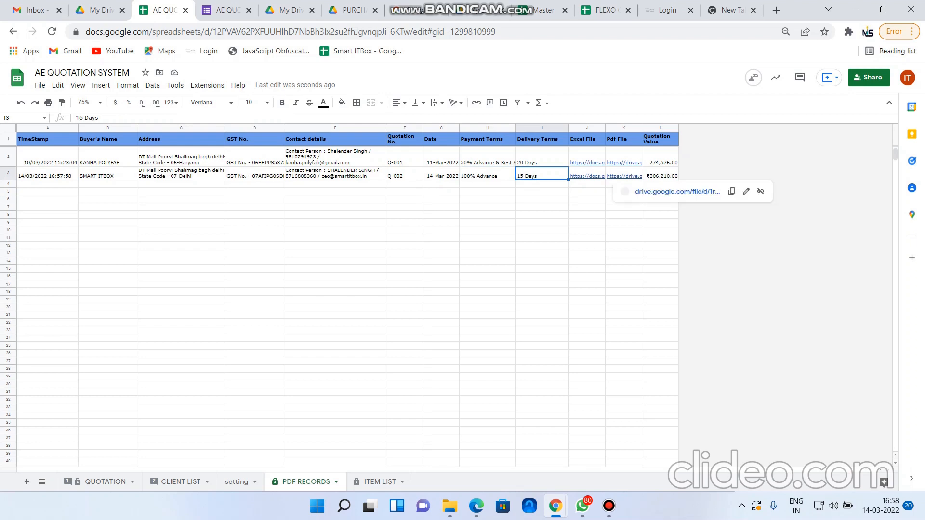
{"action": "left_click", "coordinate": [587, 199]}
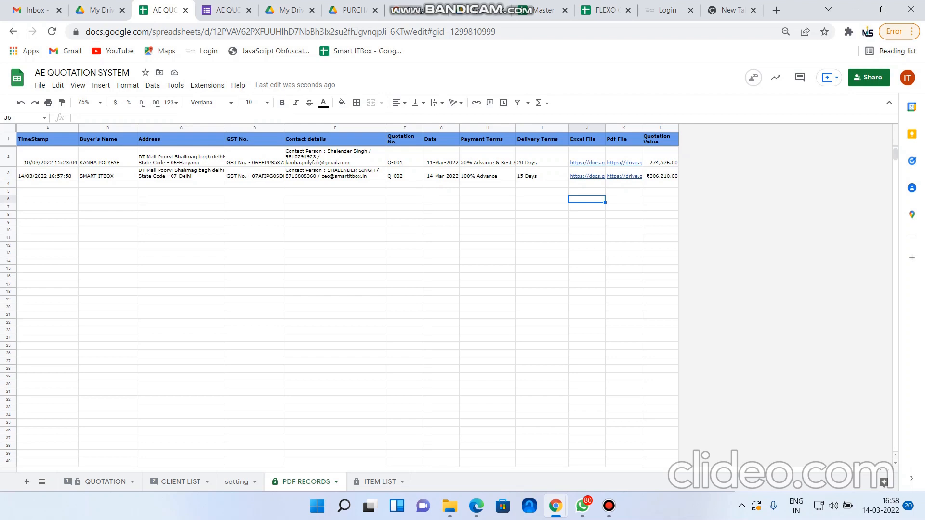
- Open the PDF file linked in the Q-002 record, enlarge it, review the whole quotation and close it
{"action": "left_click", "coordinate": [624, 176]}
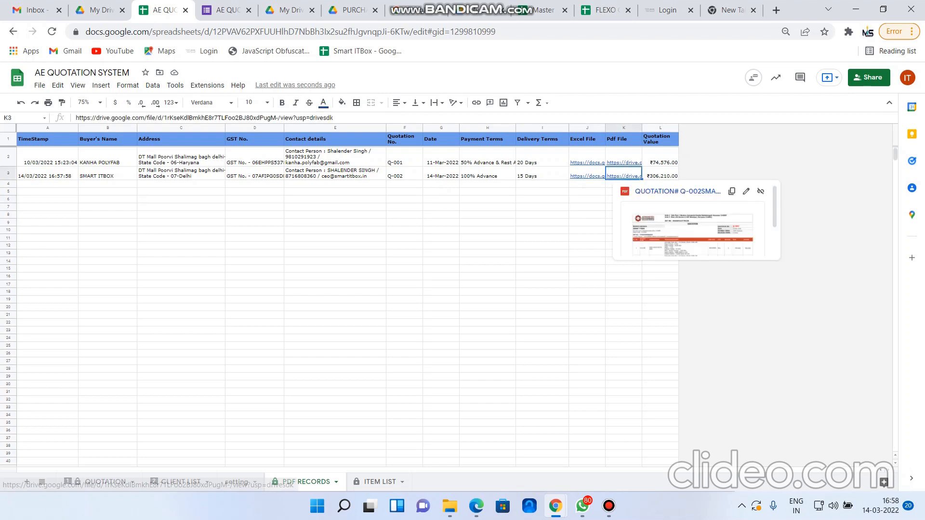
{"action": "left_click", "coordinate": [678, 192]}
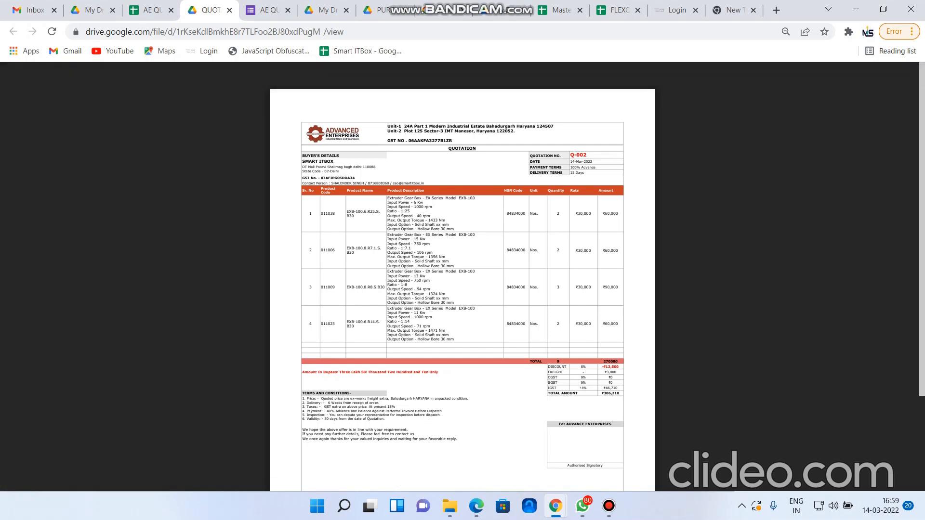
{"action": "left_click", "coordinate": [516, 476]}
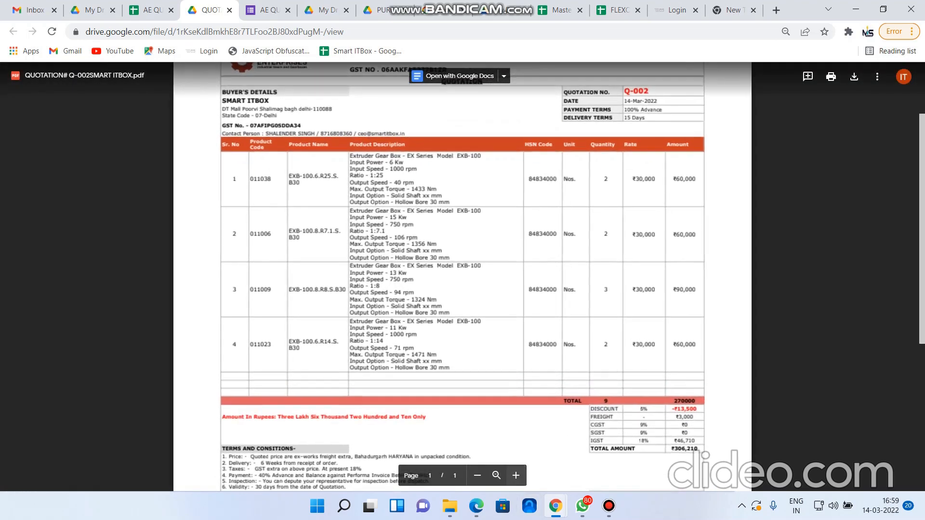
{"action": "scroll", "coordinate": [462, 289], "scroll_direction": "up", "scroll_amount": 3}
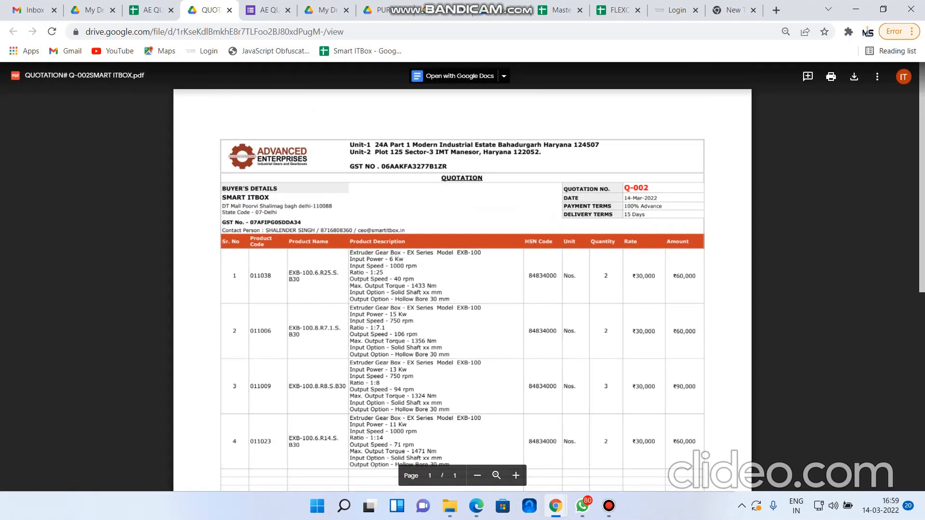
{"action": "scroll", "coordinate": [463, 277], "scroll_direction": "down", "scroll_amount": 8}
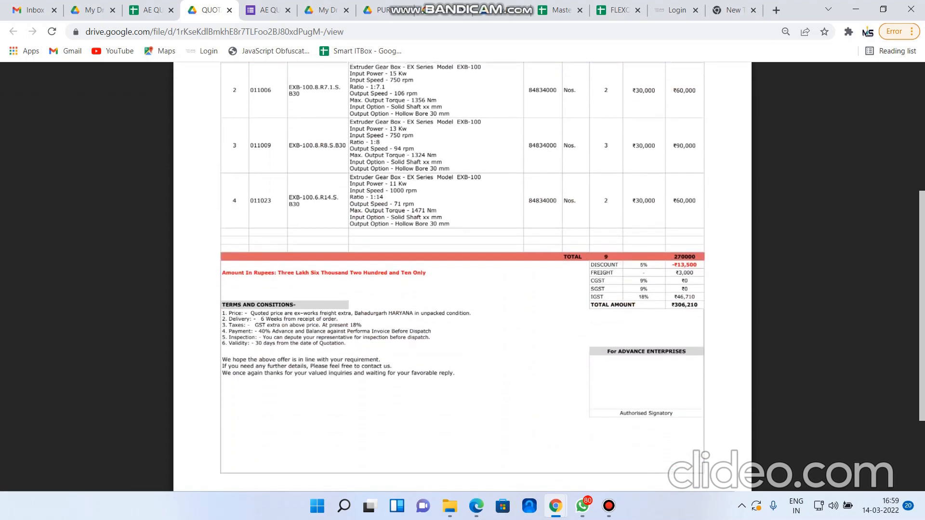
{"action": "scroll", "coordinate": [463, 277], "scroll_direction": "up", "scroll_amount": 8}
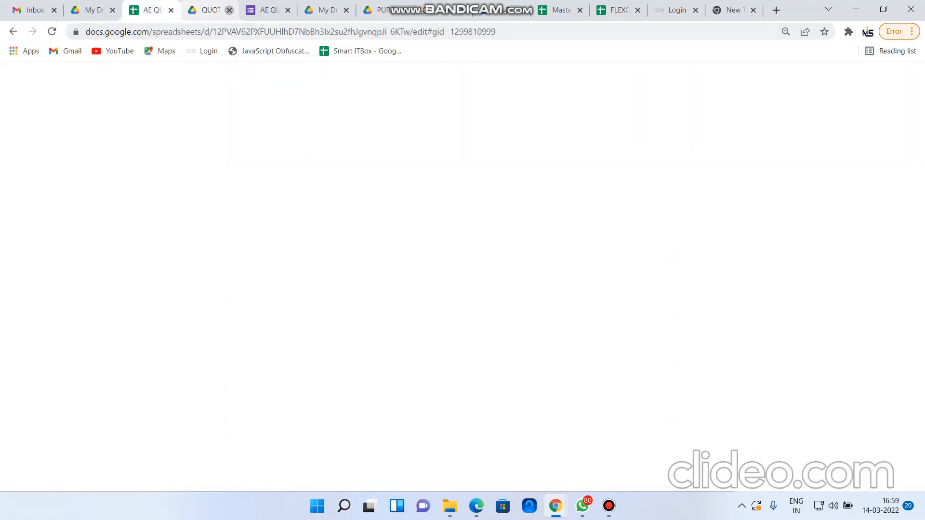
{"action": "left_click", "coordinate": [229, 10]}
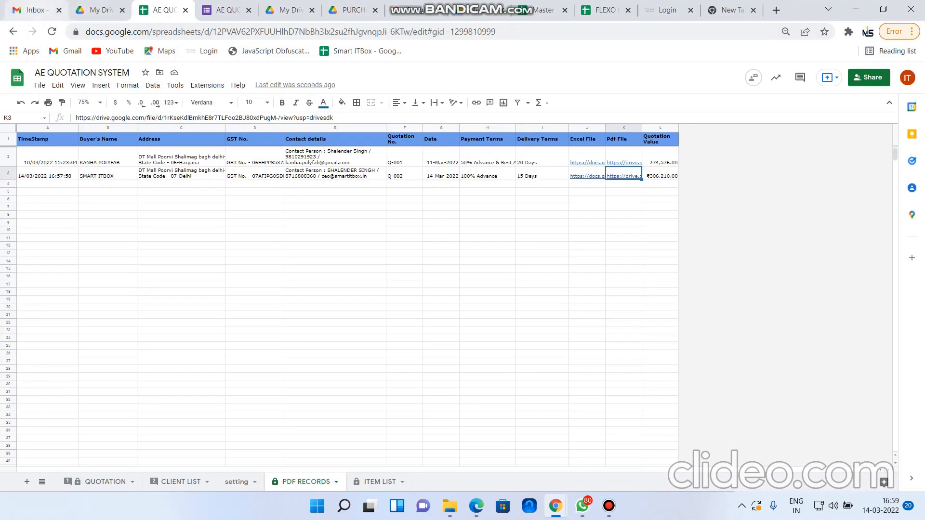
{"action": "left_click", "coordinate": [34, 10]}
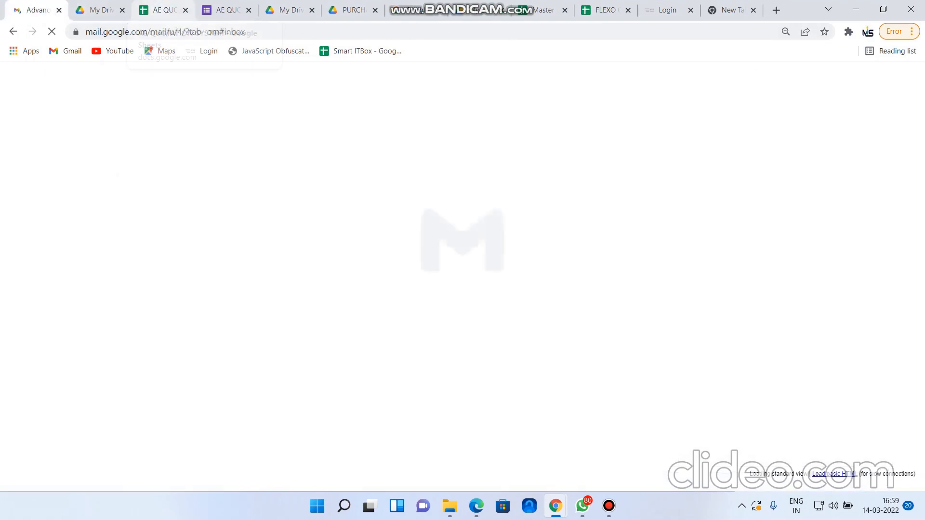
{"action": "left_click", "coordinate": [162, 10]}
{"action": "key", "text": "ctrl+2"}
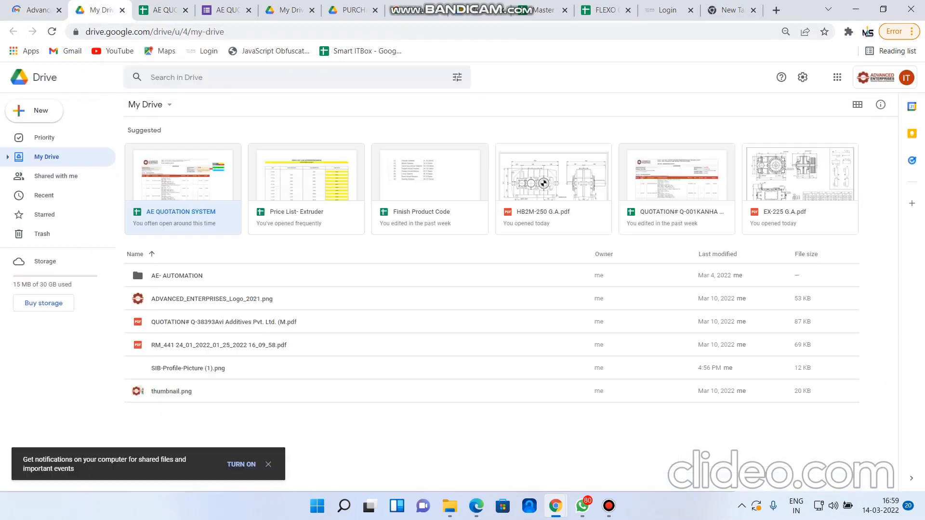
{"action": "key", "text": "ctrl+3"}
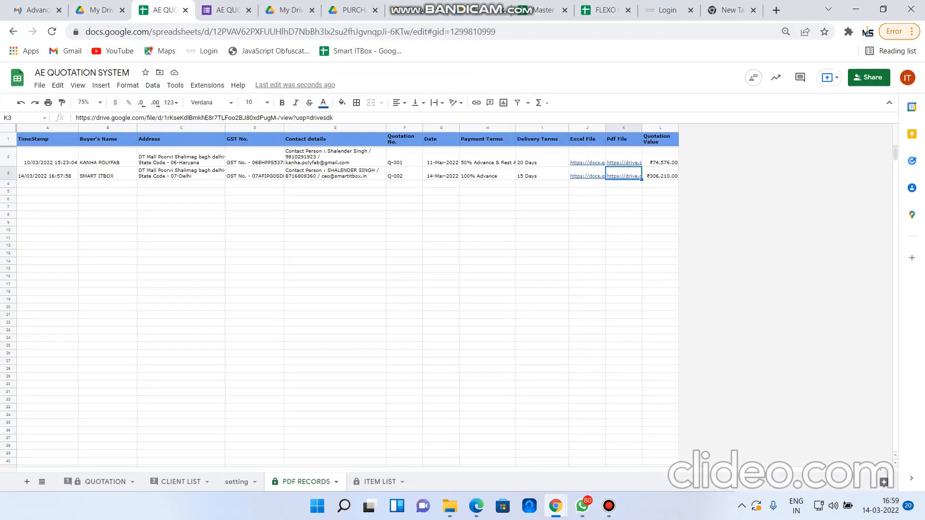
- Switch to Gmail in the other browser window, open the SMART ITBOX Q-002 quotation email and review its message, links and attachments
{"action": "left_click", "coordinate": [555, 507]}
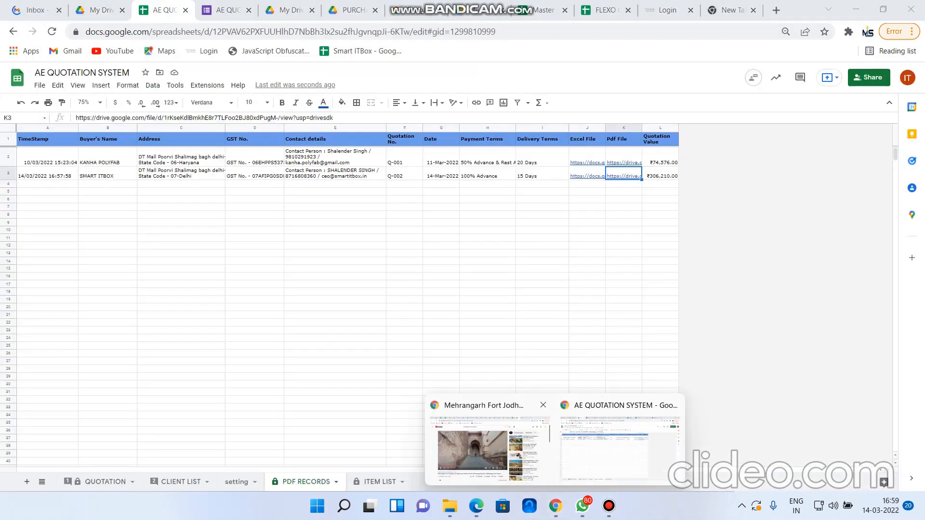
{"action": "left_click", "coordinate": [490, 450]}
{"action": "left_click", "coordinate": [158, 10]}
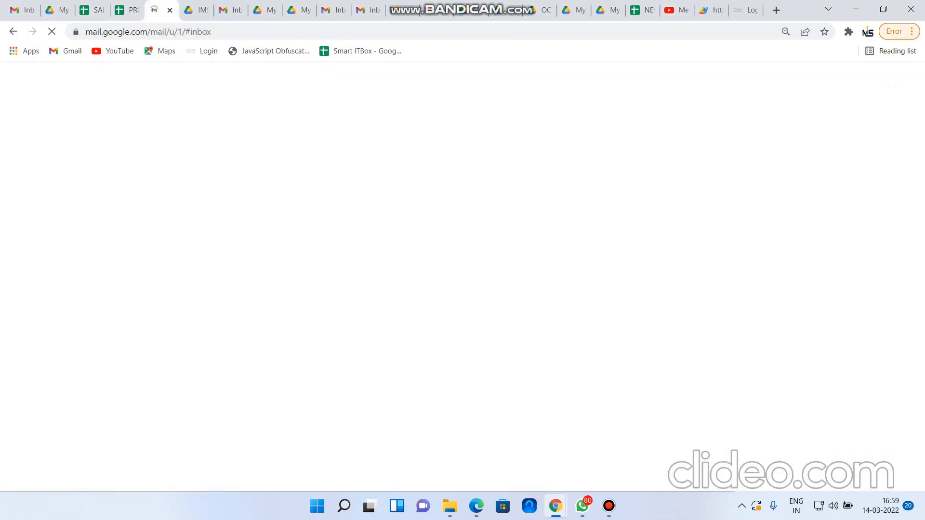
{"action": "left_click", "coordinate": [21, 10]}
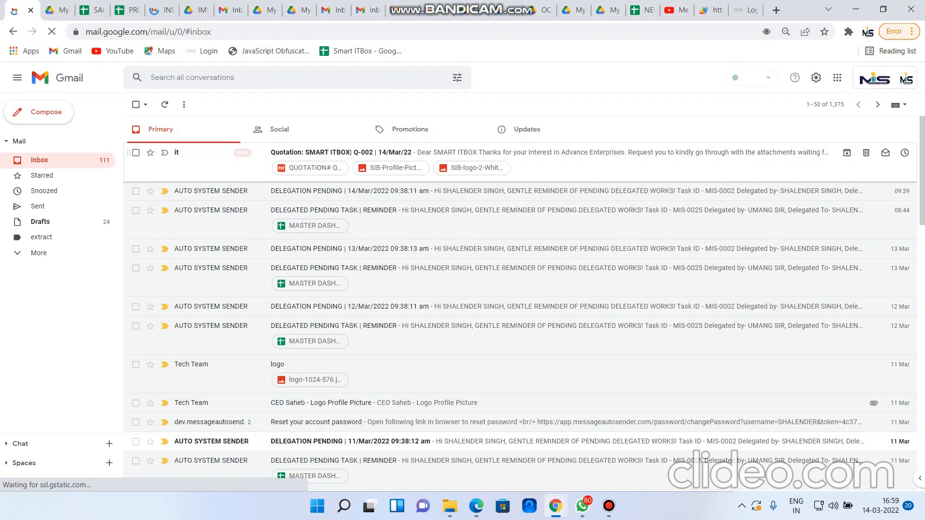
{"action": "left_click", "coordinate": [341, 153]}
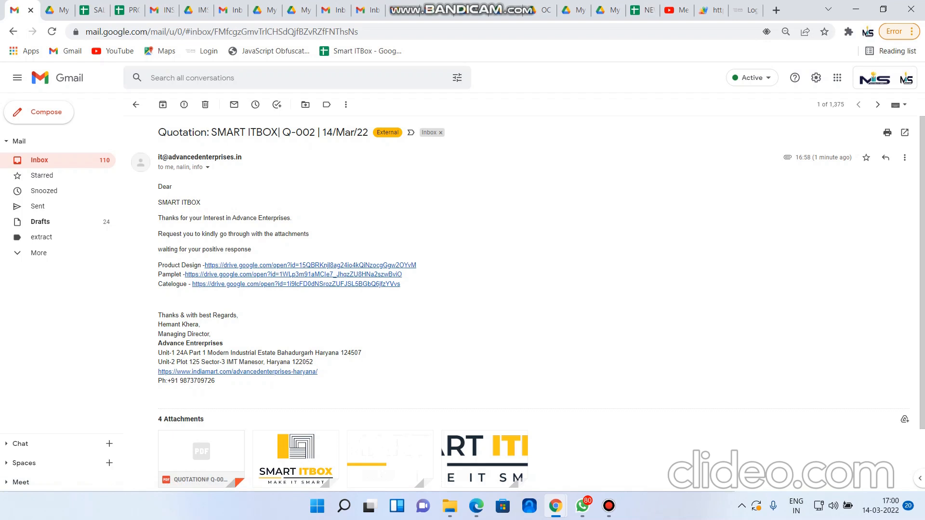
{"action": "scroll", "coordinate": [525, 302], "scroll_direction": "down", "scroll_amount": 2}
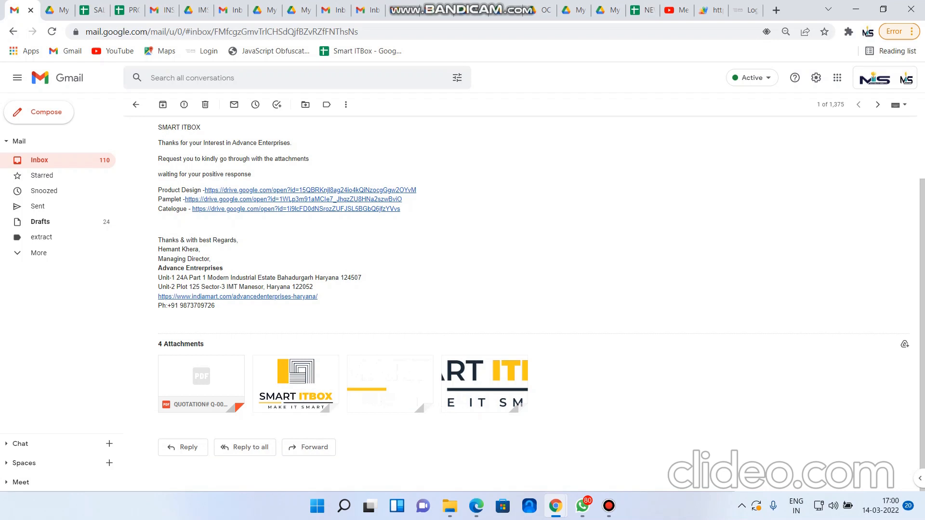
{"action": "mouse_move", "coordinate": [203, 381]}
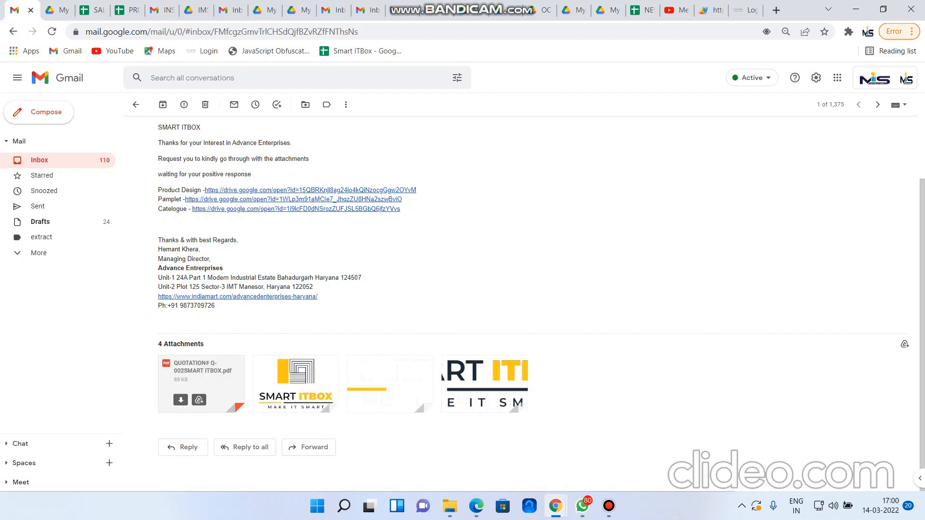
{"action": "scroll", "coordinate": [201, 385], "scroll_direction": "up", "scroll_amount": 2}
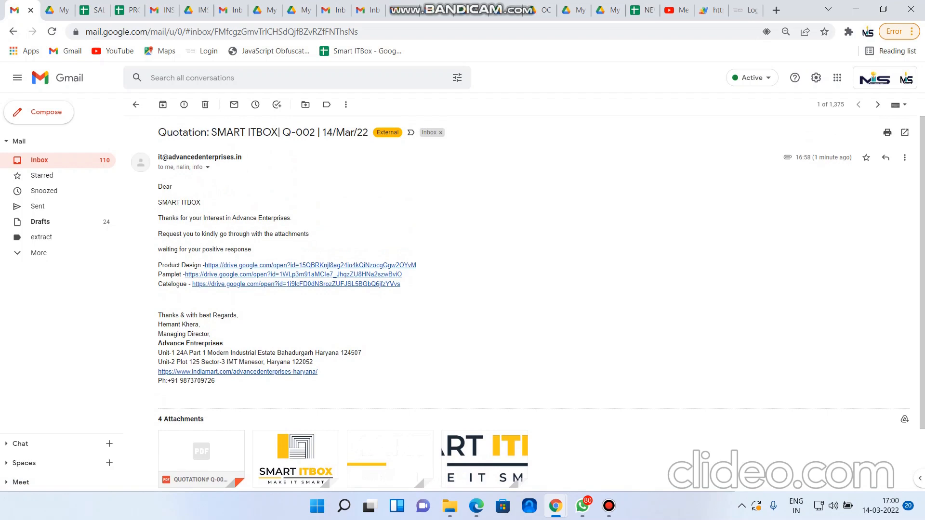
{"action": "scroll", "coordinate": [391, 385], "scroll_direction": "down", "scroll_amount": 2}
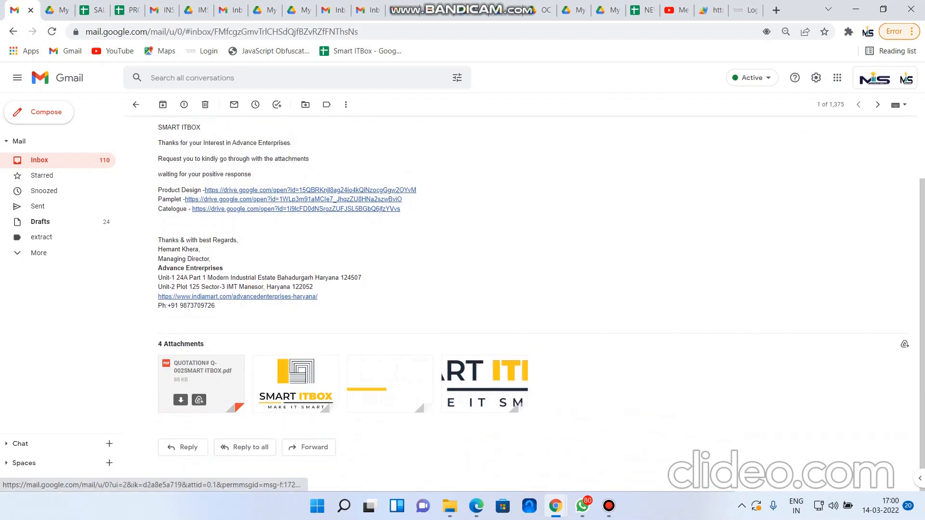
- Open the email's attached quotation PDF, review it from header to terms and signature block, and close the preview
{"action": "left_click", "coordinate": [201, 381]}
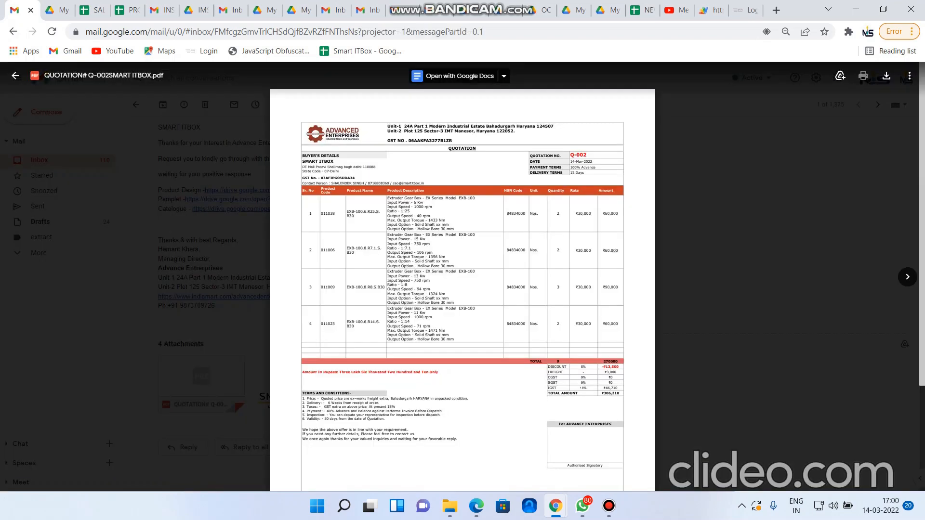
{"action": "scroll", "coordinate": [463, 277], "scroll_direction": "down", "scroll_amount": 3}
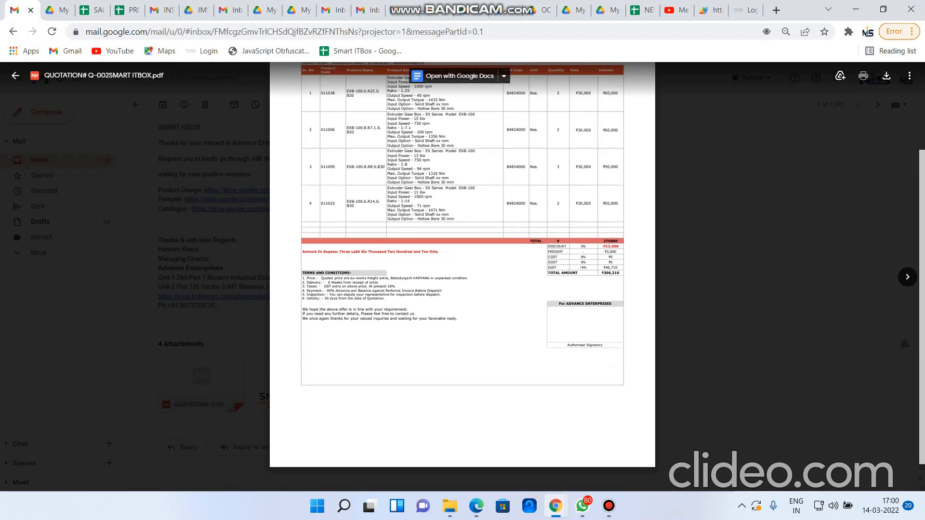
{"action": "scroll", "coordinate": [463, 277], "scroll_direction": "up", "scroll_amount": 3}
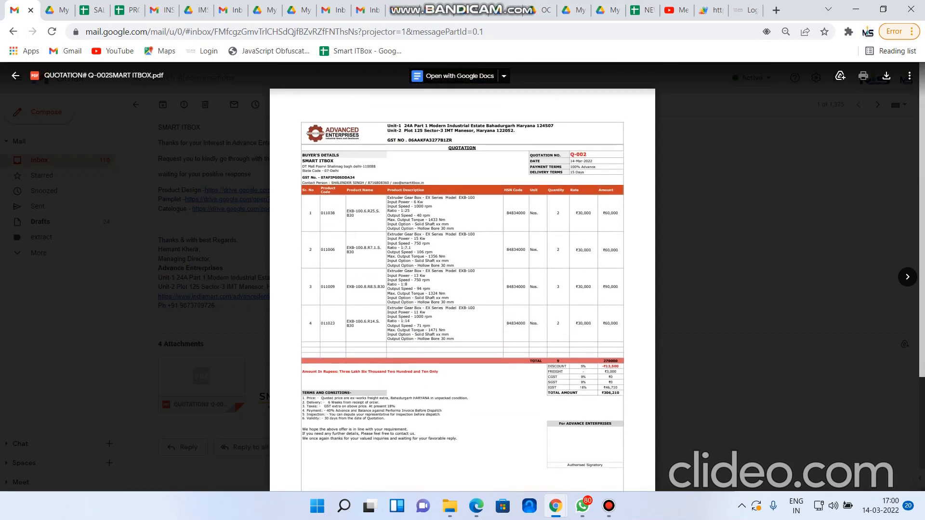
{"action": "scroll", "coordinate": [463, 277], "scroll_direction": "down", "scroll_amount": 3}
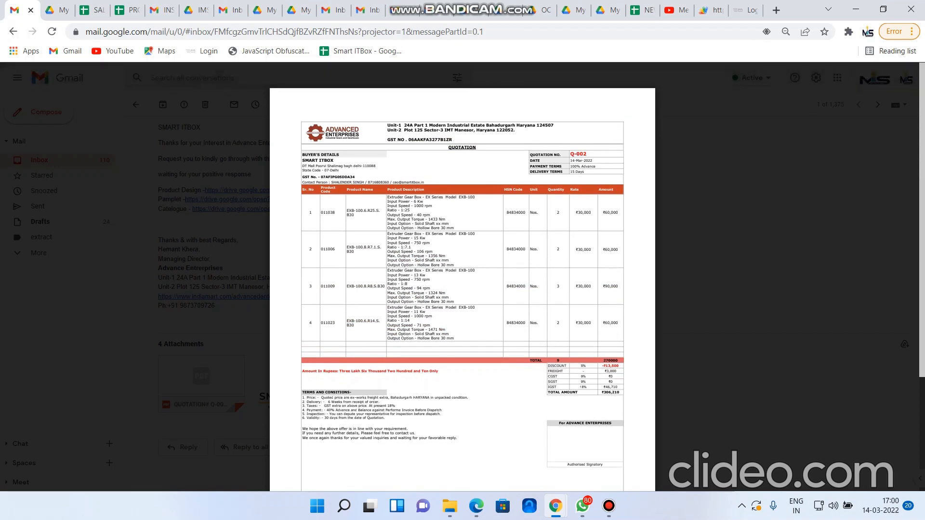
{"action": "scroll", "coordinate": [463, 265], "scroll_direction": "down", "scroll_amount": 3}
{"action": "scroll", "coordinate": [463, 265], "scroll_direction": "up", "scroll_amount": 3}
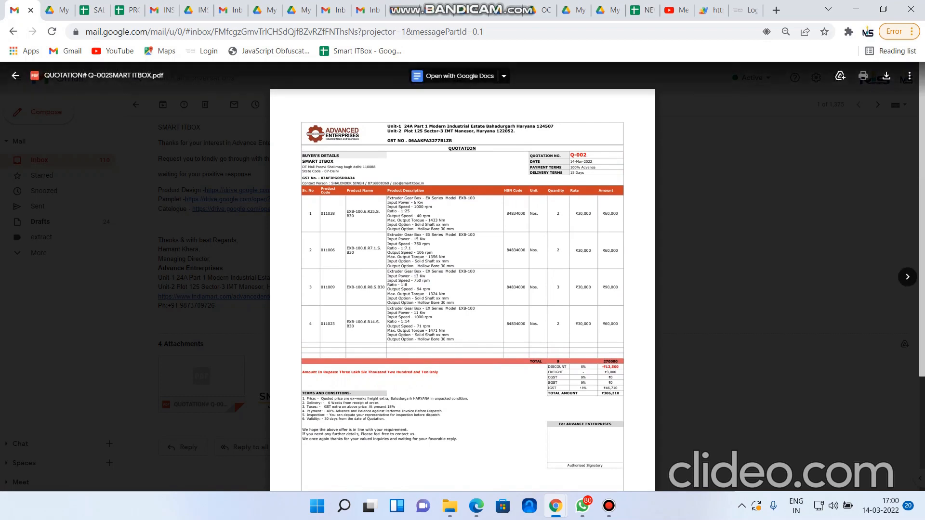
{"action": "left_click", "coordinate": [15, 75]}
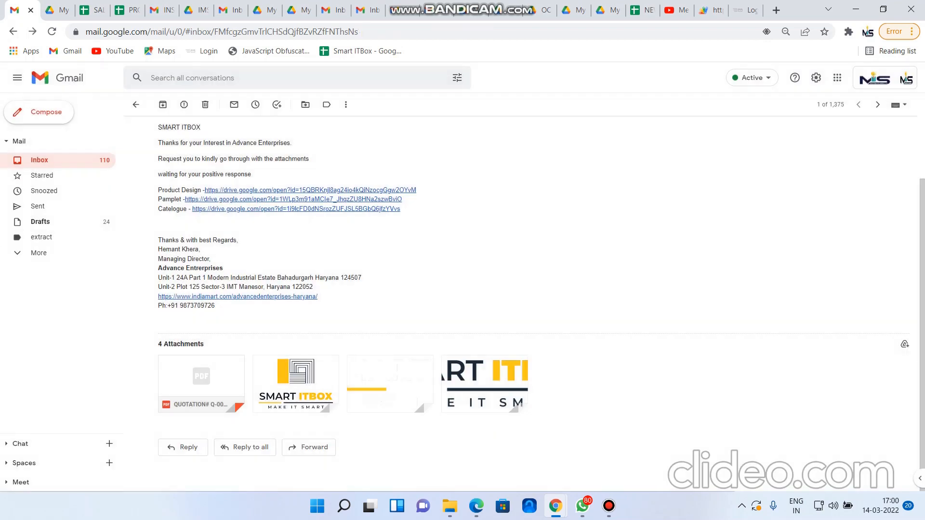
- Leave the email for the inbox, switch back to the AE QUOTATION SYSTEM spreadsheet and open its QUOTATION sheet
{"action": "left_click", "coordinate": [135, 104]}
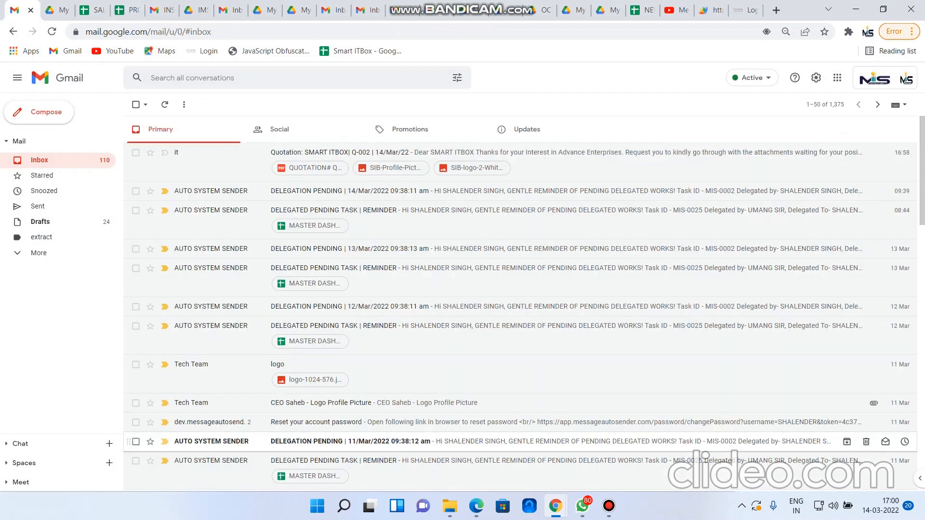
{"action": "mouse_move", "coordinate": [556, 506]}
{"action": "left_click", "coordinate": [619, 448]}
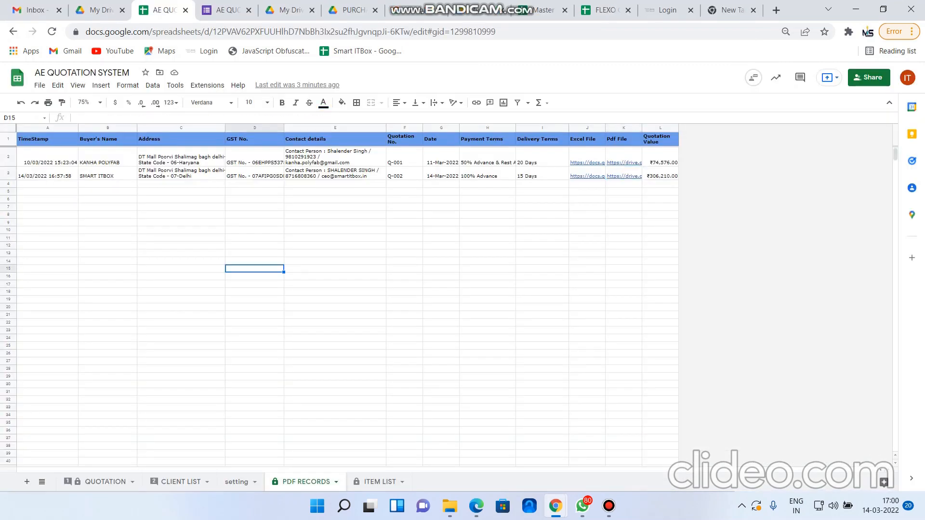
{"action": "left_click", "coordinate": [105, 482]}
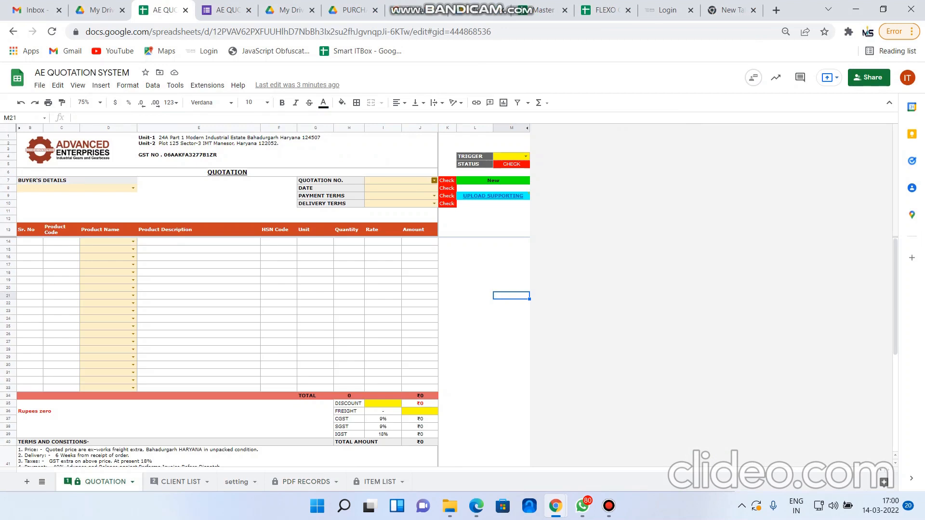
- Pick Q-003 as the quotation number and try to change it to Q-002
{"action": "left_click", "coordinate": [434, 180]}
{"action": "left_click", "coordinate": [379, 193]}
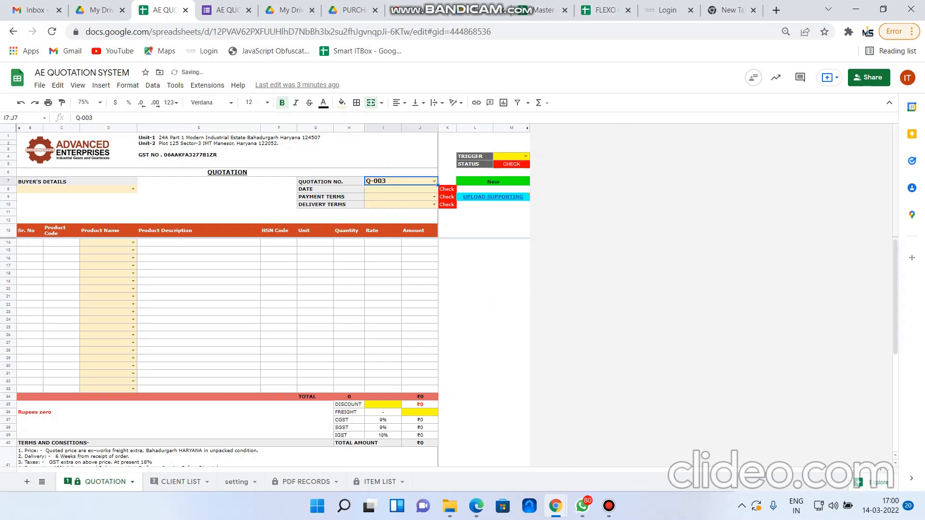
{"action": "key", "text": "Return"}
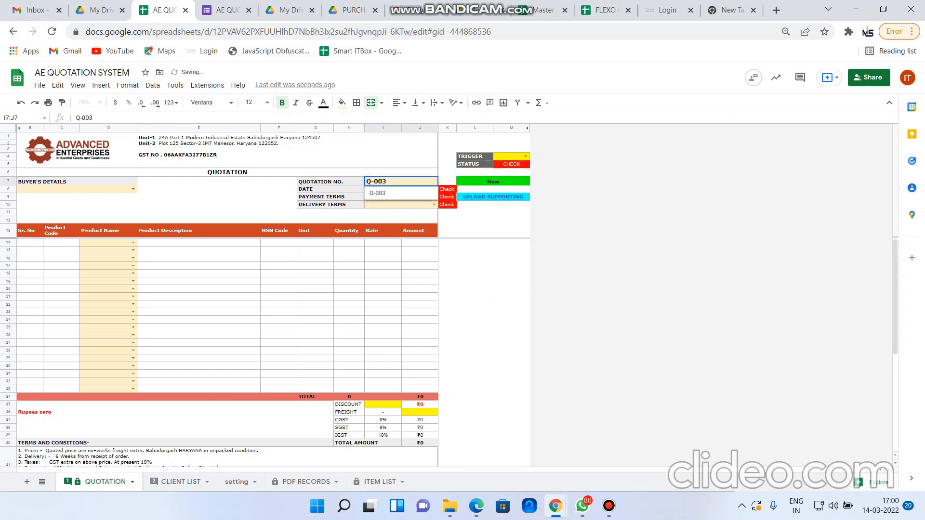
{"action": "key", "text": "BackSpace"}
{"action": "type", "text": "2"}
{"action": "key", "text": "Return"}
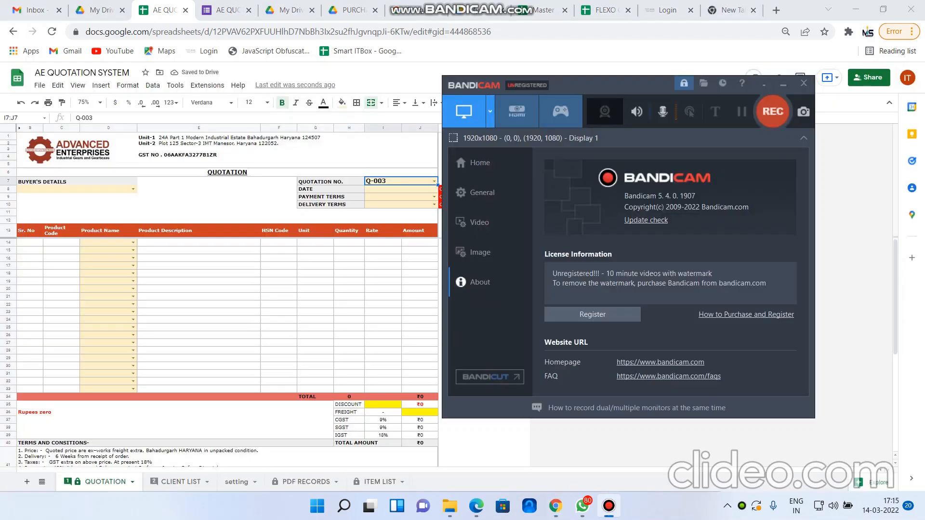
{"action": "key", "text": "F12"}
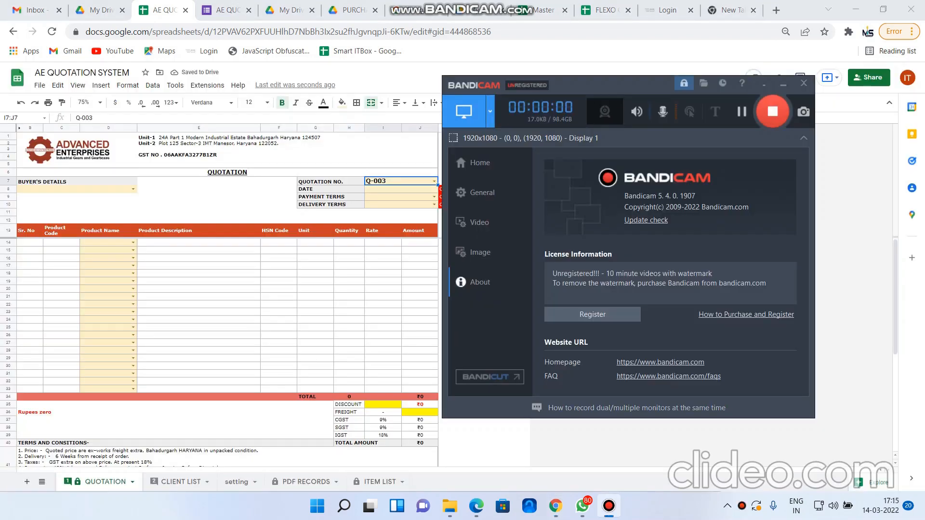
{"action": "left_click", "coordinate": [475, 457]}
{"action": "left_click", "coordinate": [609, 505]}
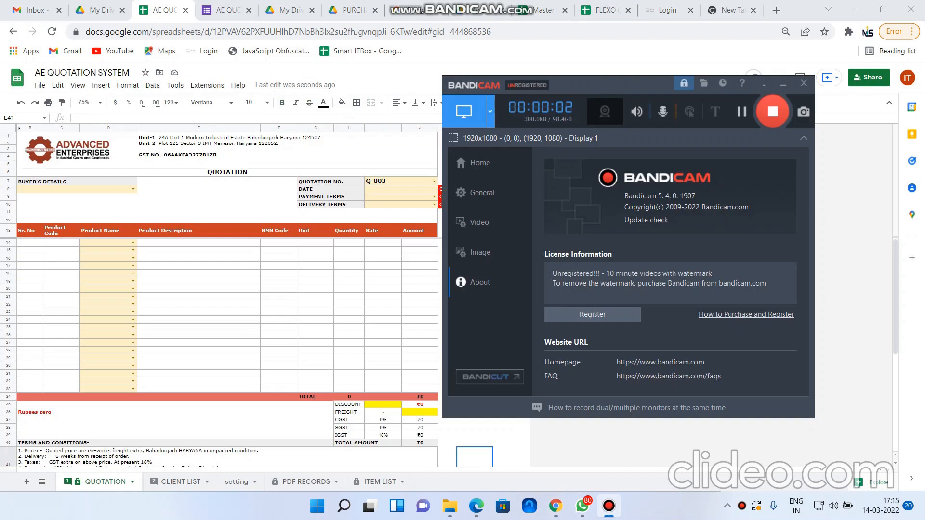
{"action": "left_click", "coordinate": [511, 443]}
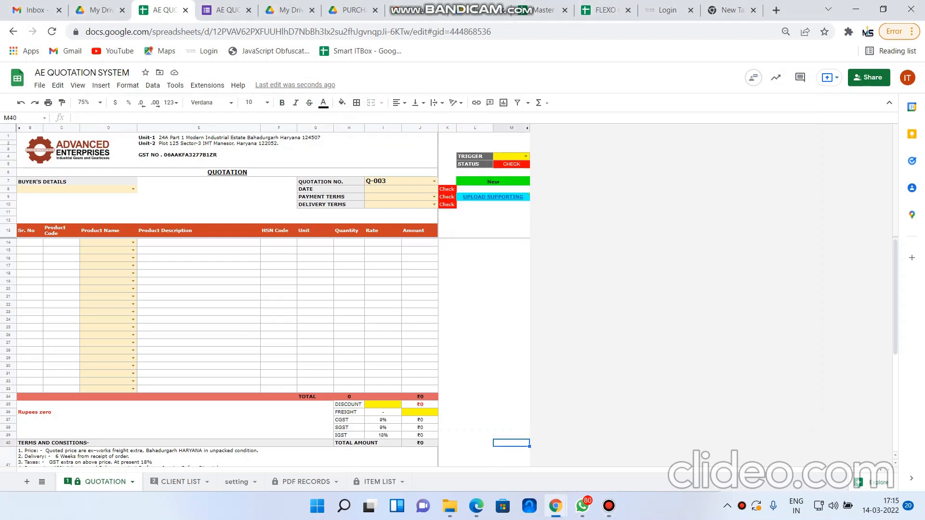
- Set the quotation number to Q-002, retrieve its existing data and review the loaded items and totals
{"action": "double_click", "coordinate": [401, 181]}
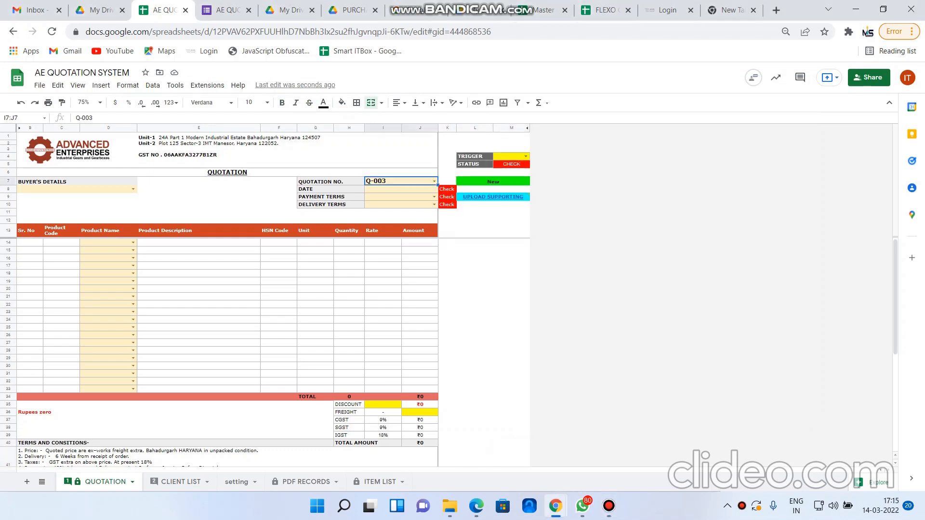
{"action": "type", "text": "2"}
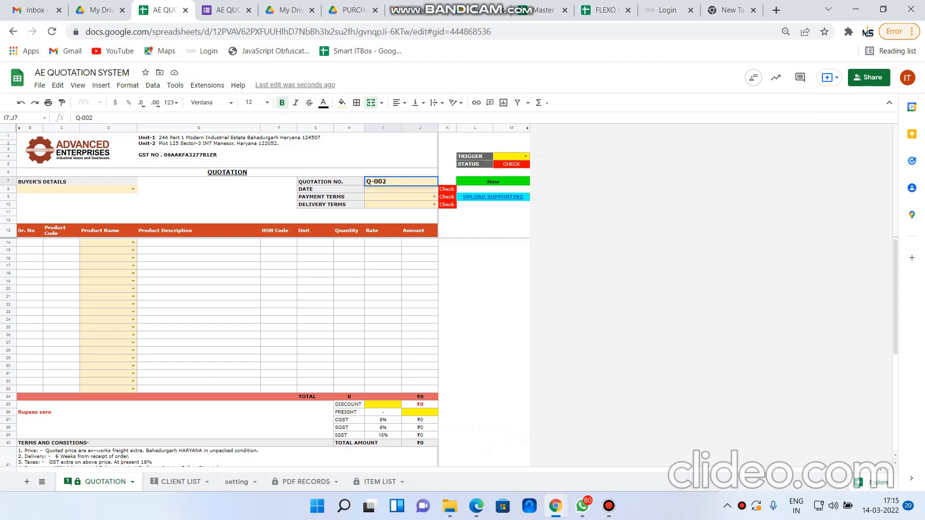
{"action": "key", "text": "Return"}
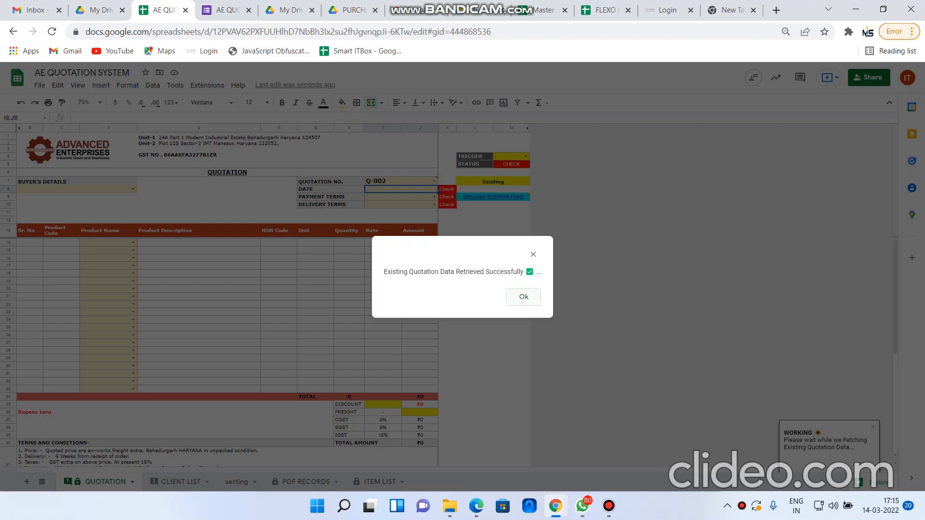
{"action": "key", "text": "Return"}
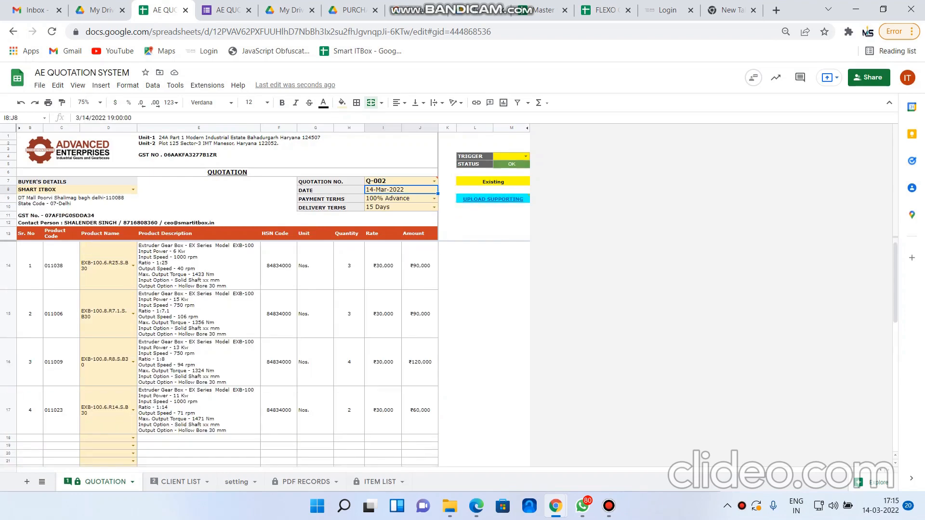
{"action": "scroll", "coordinate": [226, 352], "scroll_direction": "down", "scroll_amount": 3}
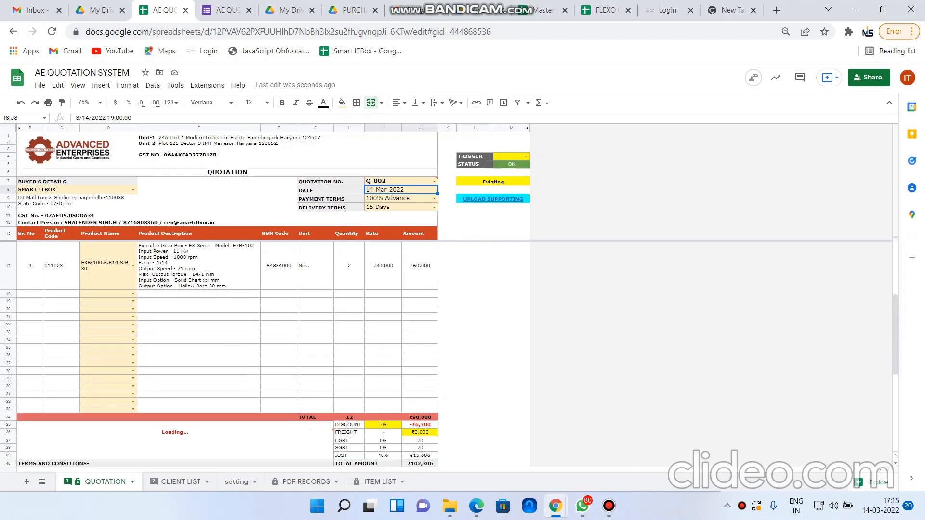
{"action": "scroll", "coordinate": [226, 352], "scroll_direction": "down", "scroll_amount": 1}
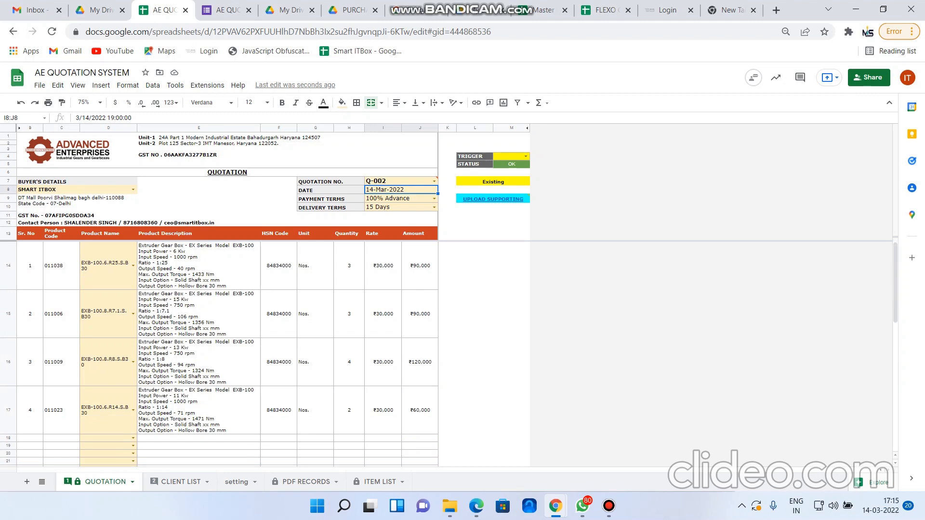
- Set the quantities of the four quotation items to 1, 1, 2 and 1 in row order
{"action": "left_click", "coordinate": [349, 266]}
{"action": "type", "text": "1"}
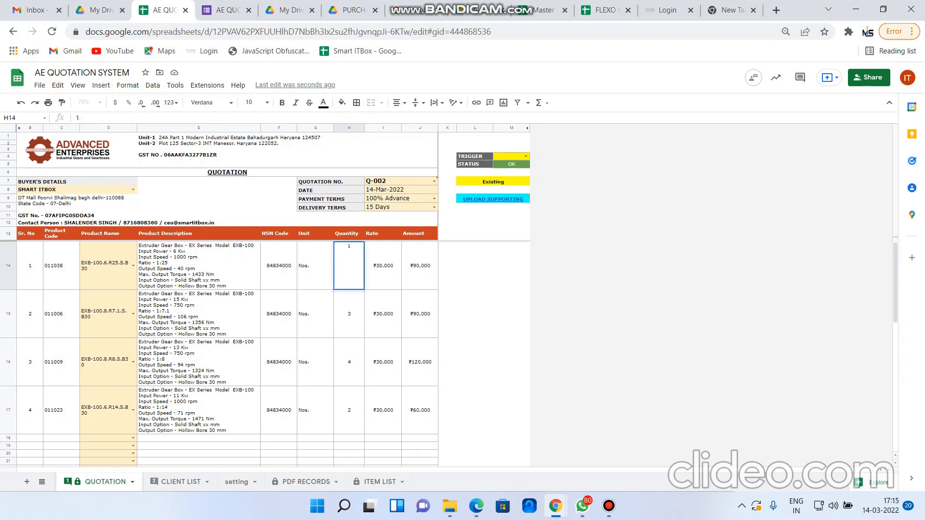
{"action": "key", "text": "Return"}
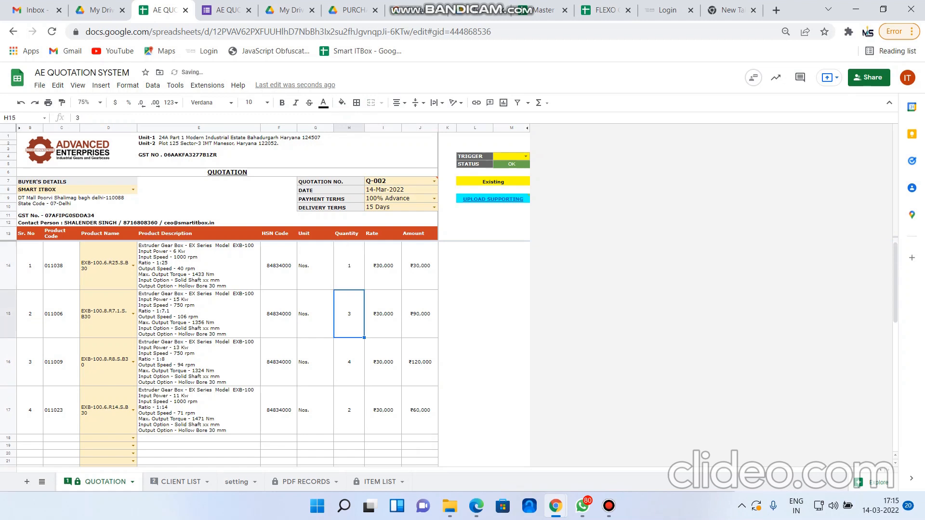
{"action": "type", "text": "1"}
{"action": "key", "text": "Return"}
{"action": "type", "text": "2"}
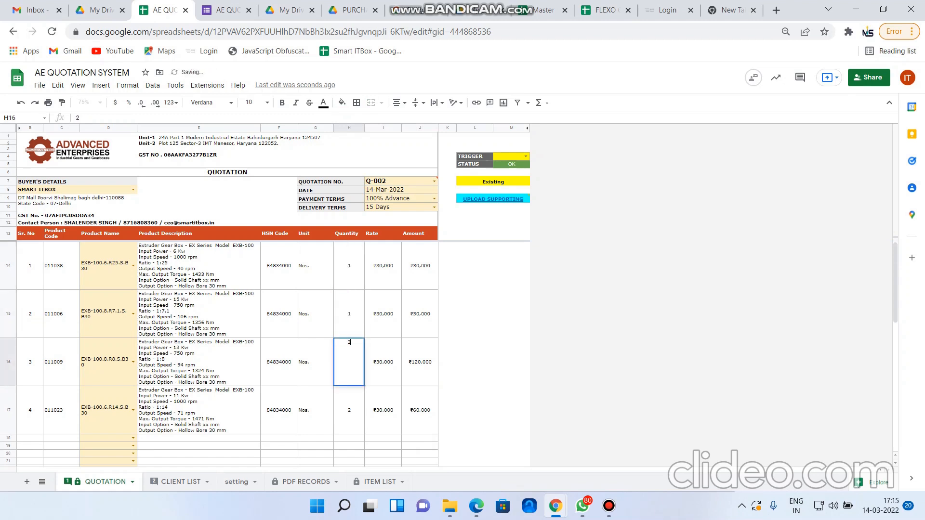
{"action": "key", "text": "Return"}
{"action": "type", "text": "1"}
{"action": "left_click", "coordinate": [474, 410]}
- Set the quotation's discount to 5%
{"action": "scroll", "coordinate": [475, 410], "scroll_direction": "down", "scroll_amount": 3}
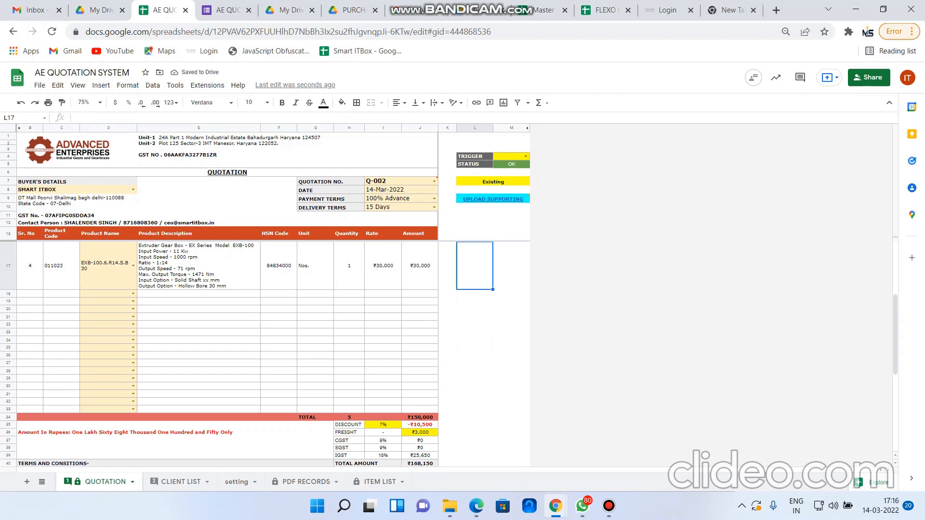
{"action": "left_click", "coordinate": [383, 425]}
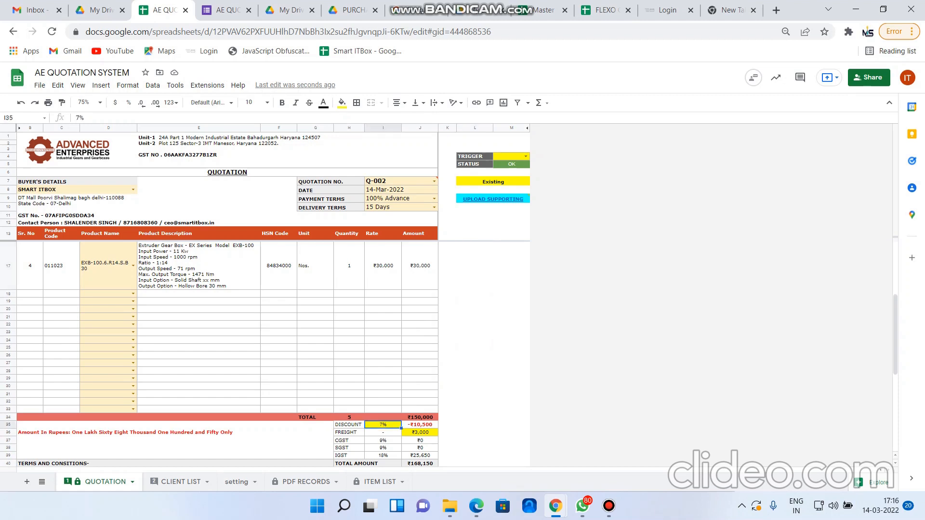
{"action": "type", "text": "5"}
{"action": "key", "text": "Return"}
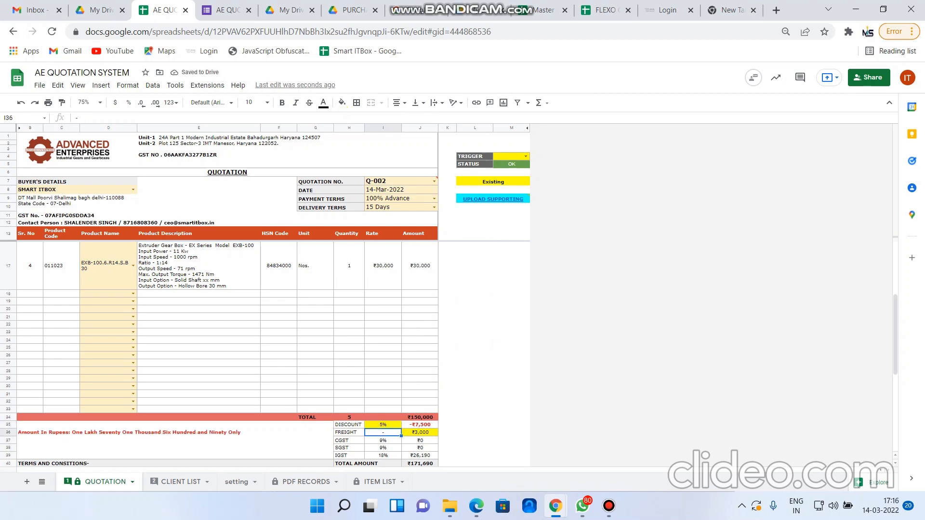
{"action": "scroll", "coordinate": [220, 351], "scroll_direction": "up", "scroll_amount": 3}
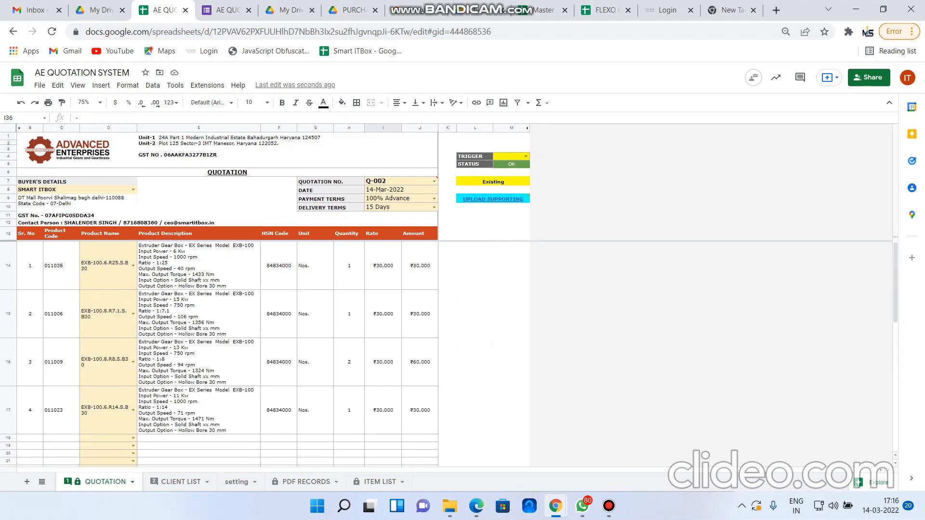
- Open the PDF RECORDS sheet and examine the timestamp of the SMART ITBOX Q-002 record before saving
{"action": "left_click", "coordinate": [526, 157]}
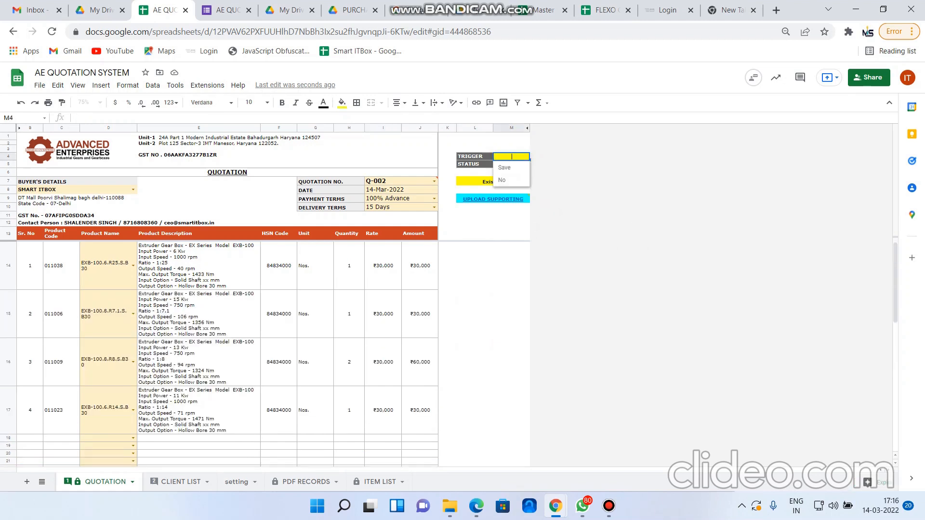
{"action": "left_click", "coordinate": [475, 314]}
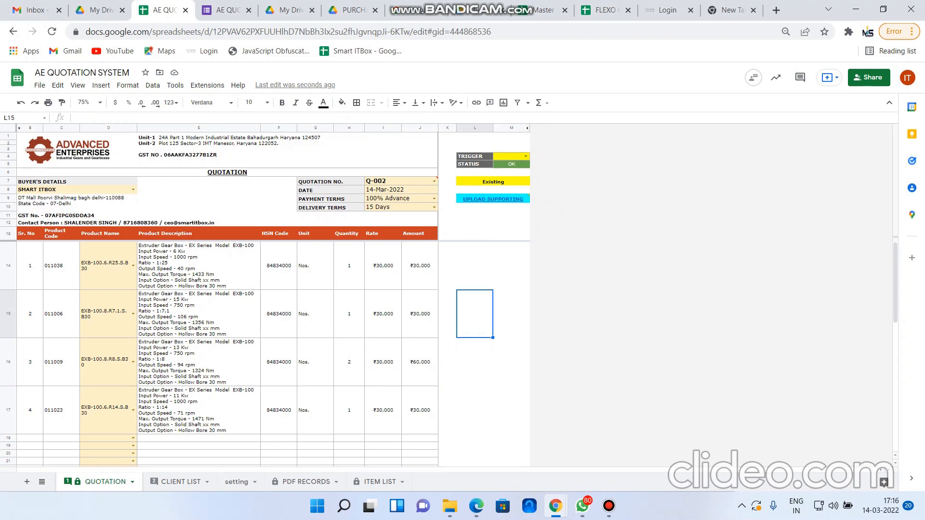
{"action": "left_click", "coordinate": [303, 482]}
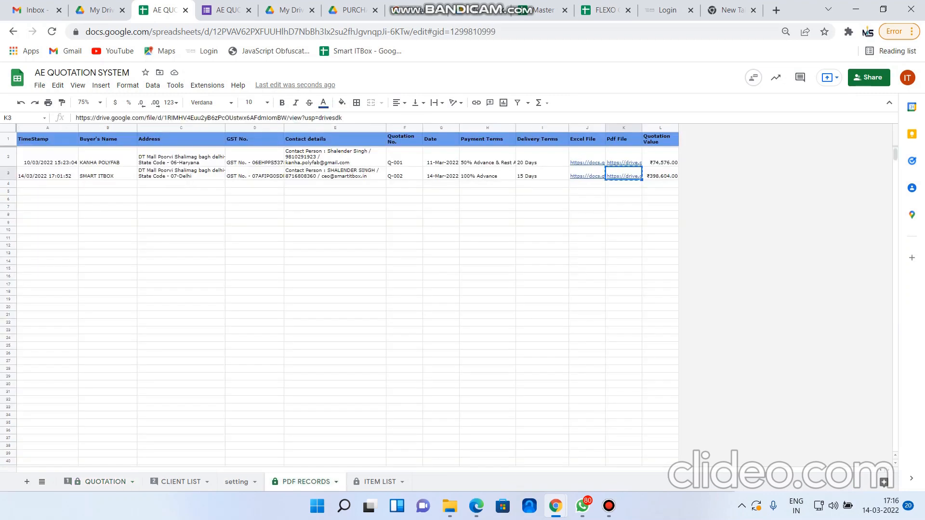
{"action": "key", "text": "ctrl+c"}
{"action": "left_click", "coordinate": [47, 176]}
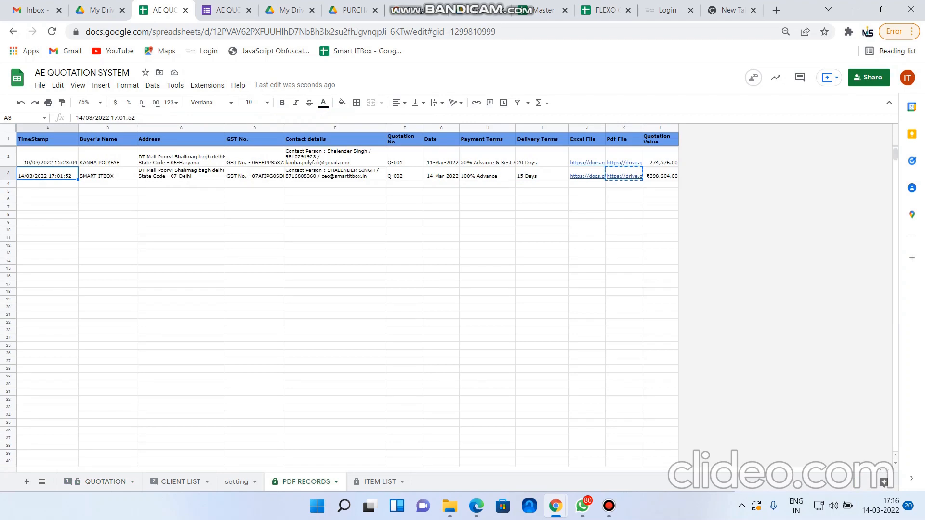
- Return to the QUOTATION sheet and set its trigger to Save to store and email the revised Q-002 quotation
{"action": "left_click", "coordinate": [105, 482]}
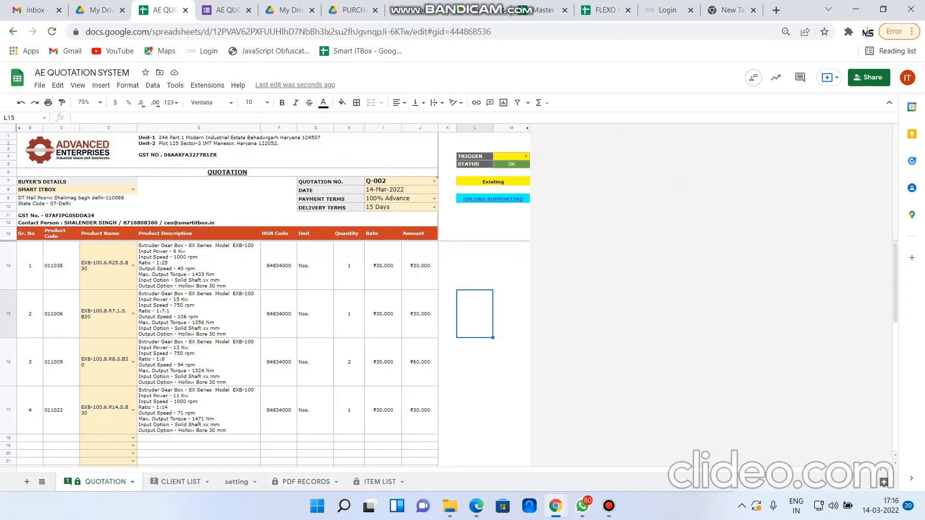
{"action": "left_click", "coordinate": [526, 157]}
{"action": "left_click", "coordinate": [504, 167]}
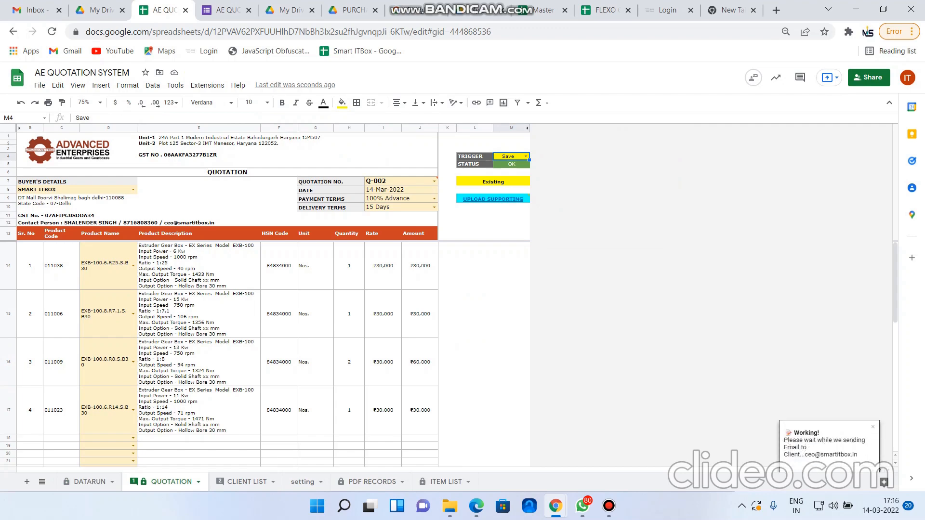
{"action": "key", "text": "Return"}
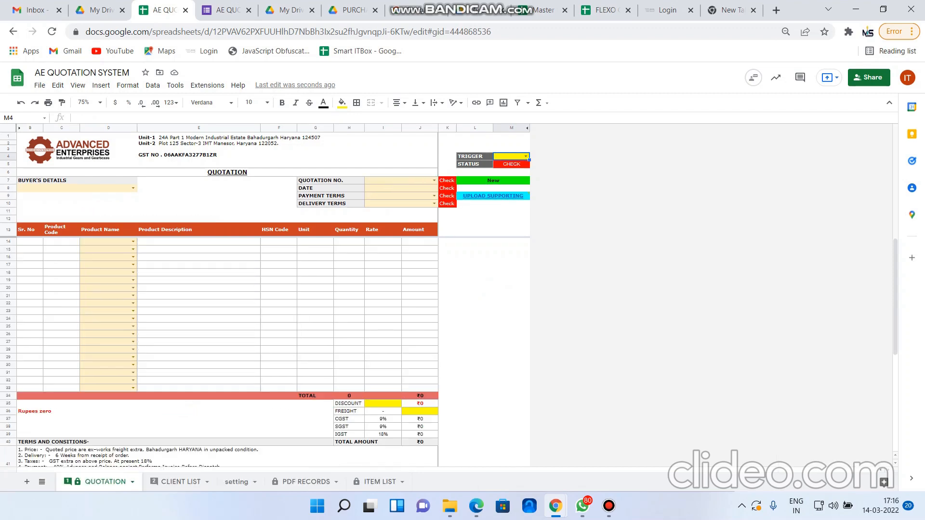
- Check the Q-002 record's timestamp and quotation value in the PDF RECORDS sheet after saving
{"action": "left_click", "coordinate": [306, 482]}
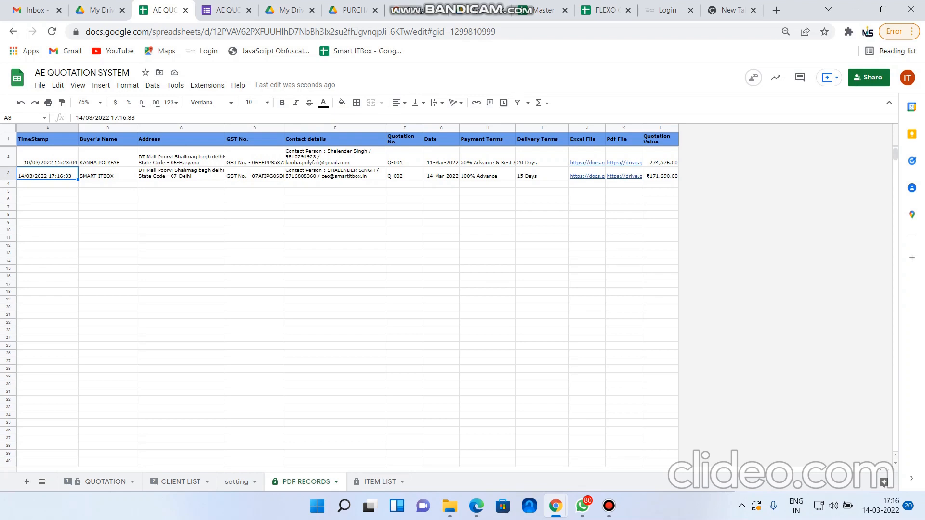
{"action": "left_click", "coordinate": [661, 199]}
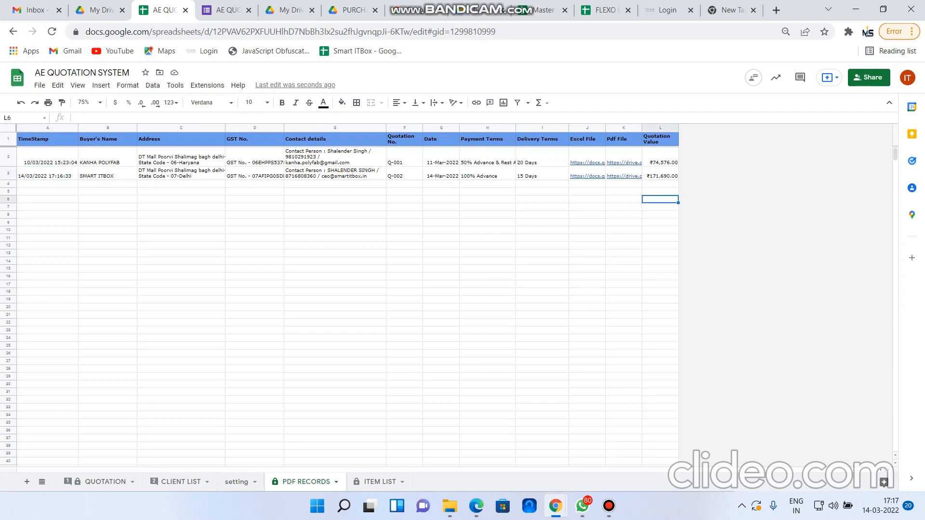
- Switch to Gmail in the other browser window, return to the inbox and open the newest SMART ITBOX Q-002 quotation email
{"action": "mouse_move", "coordinate": [556, 506]}
{"action": "left_click", "coordinate": [483, 443]}
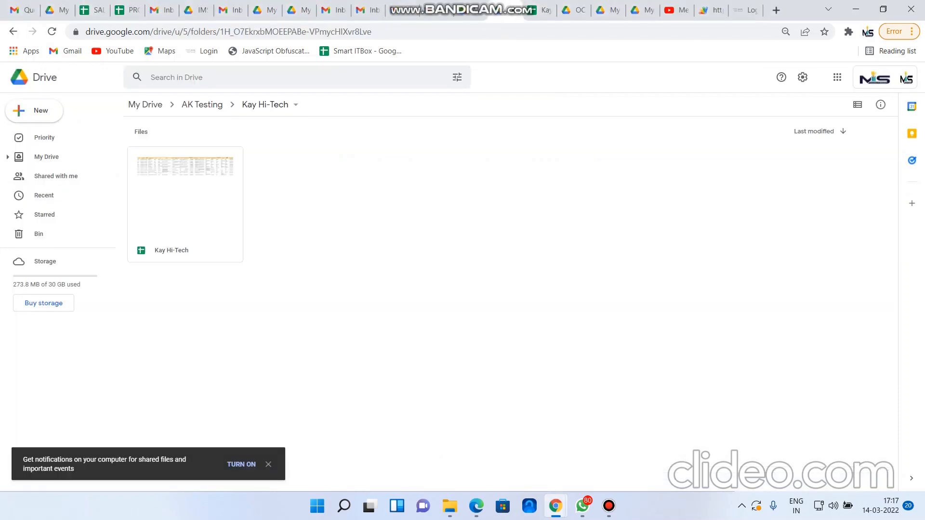
{"action": "left_click", "coordinate": [20, 9]}
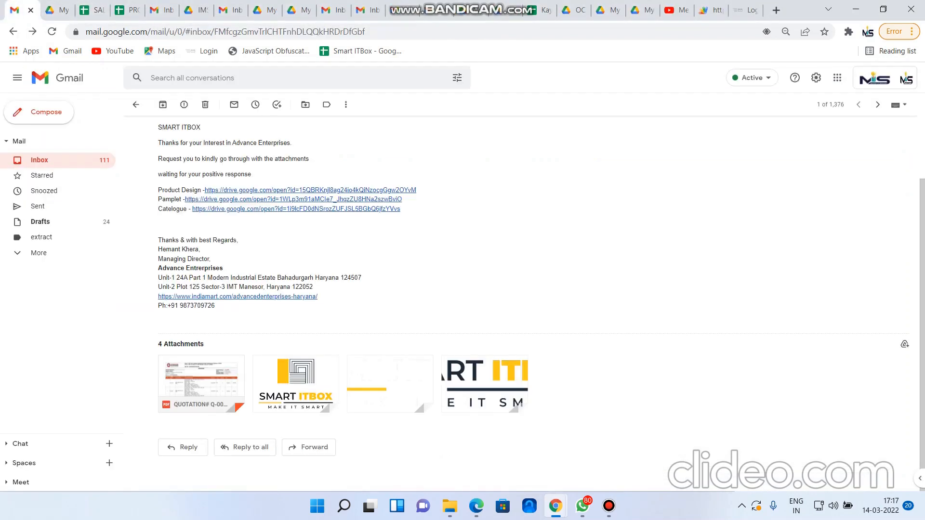
{"action": "scroll", "coordinate": [520, 304], "scroll_direction": "up", "scroll_amount": 1}
{"action": "left_click", "coordinate": [39, 160]}
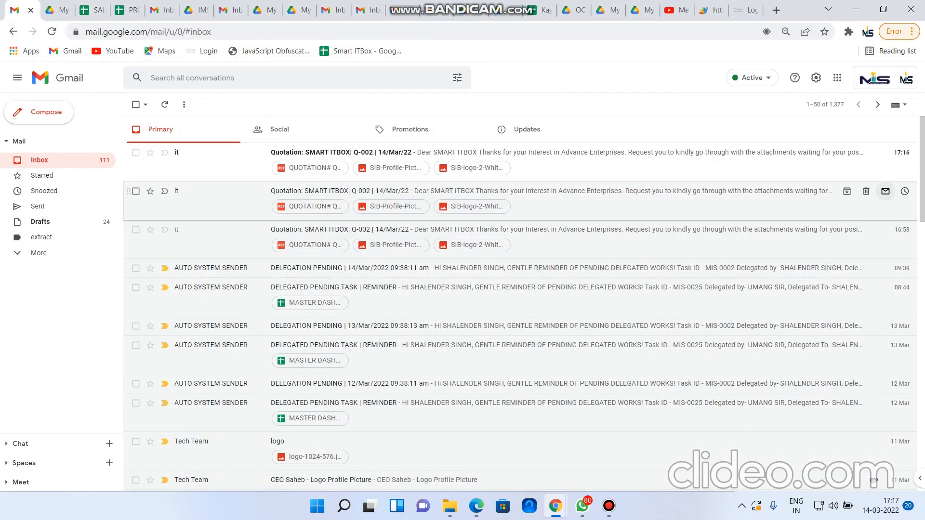
{"action": "left_click", "coordinate": [366, 153]}
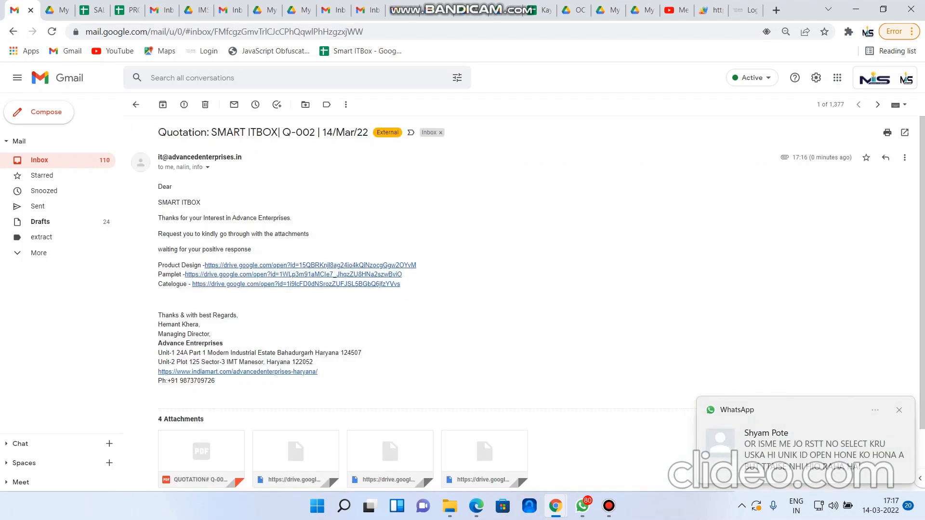
- Review the revised quotation email's message, links and attachments, and open its attached Q-002 quotation PDF
{"action": "scroll", "coordinate": [530, 303], "scroll_direction": "down", "scroll_amount": 2}
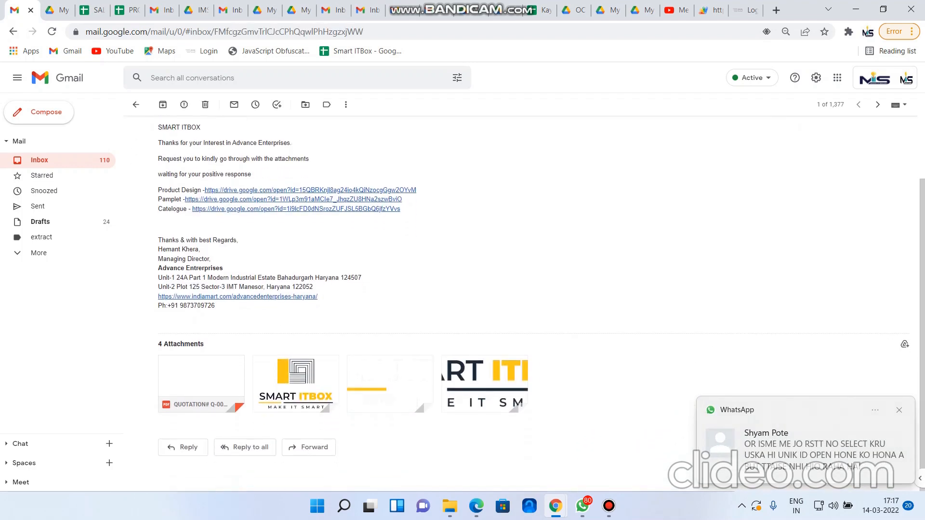
{"action": "scroll", "coordinate": [530, 303], "scroll_direction": "up", "scroll_amount": 2}
{"action": "scroll", "coordinate": [530, 304], "scroll_direction": "down", "scroll_amount": 2}
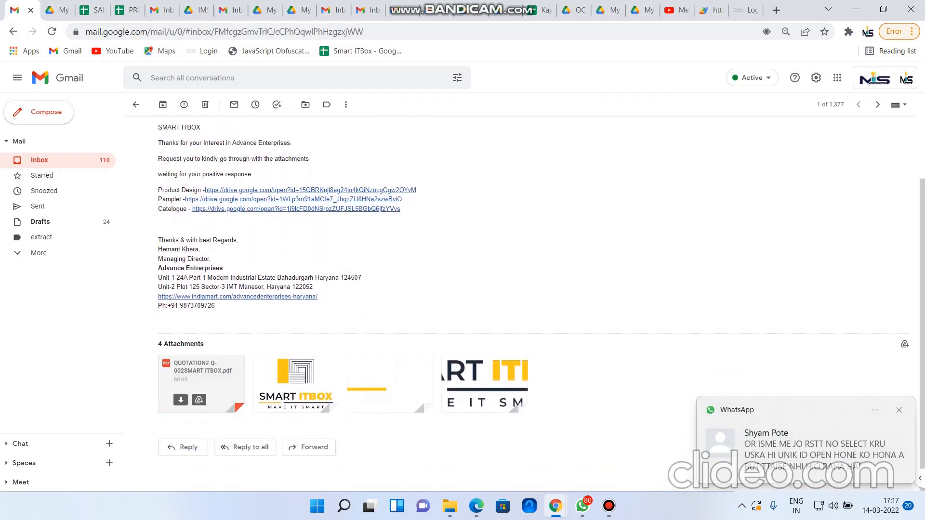
{"action": "left_click", "coordinate": [201, 378]}
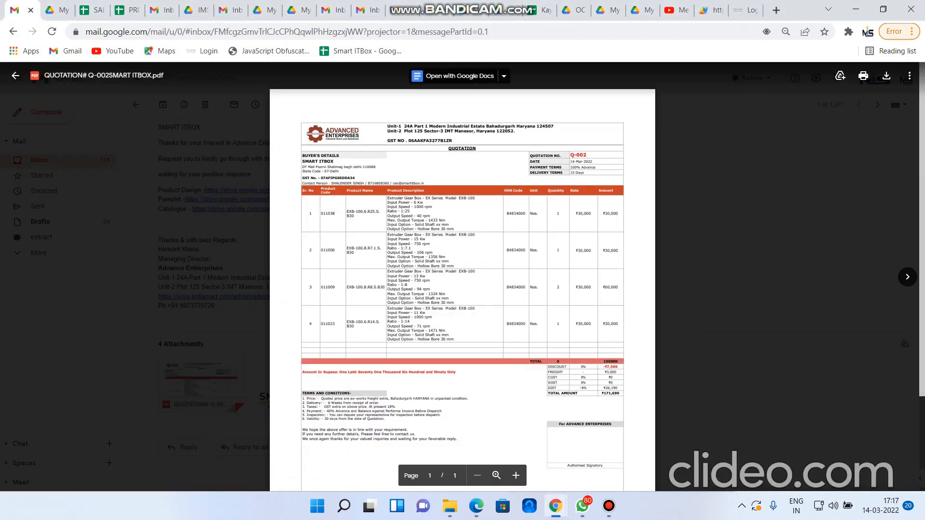
- Examine the item quantities, discount, total amount and terms in the enlarged Q-002 quotation PDF, and close the preview and the WhatsApp notification
{"action": "left_click", "coordinate": [516, 475]}
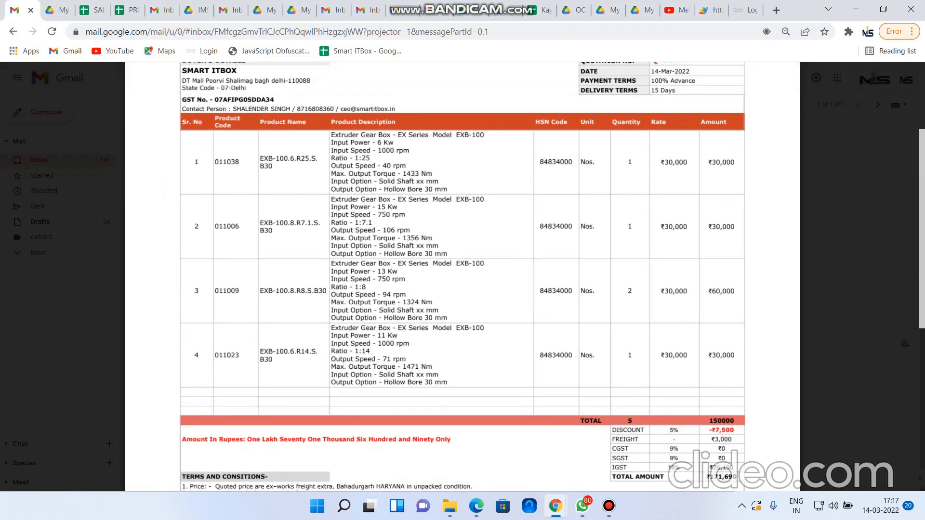
{"action": "scroll", "coordinate": [462, 277], "scroll_direction": "down", "scroll_amount": 2}
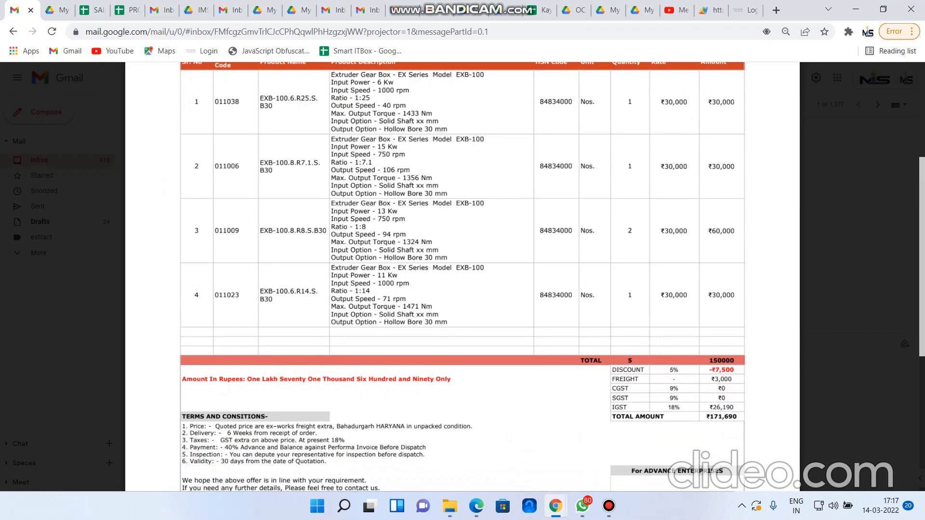
{"action": "scroll", "coordinate": [462, 277], "scroll_direction": "down", "scroll_amount": 4}
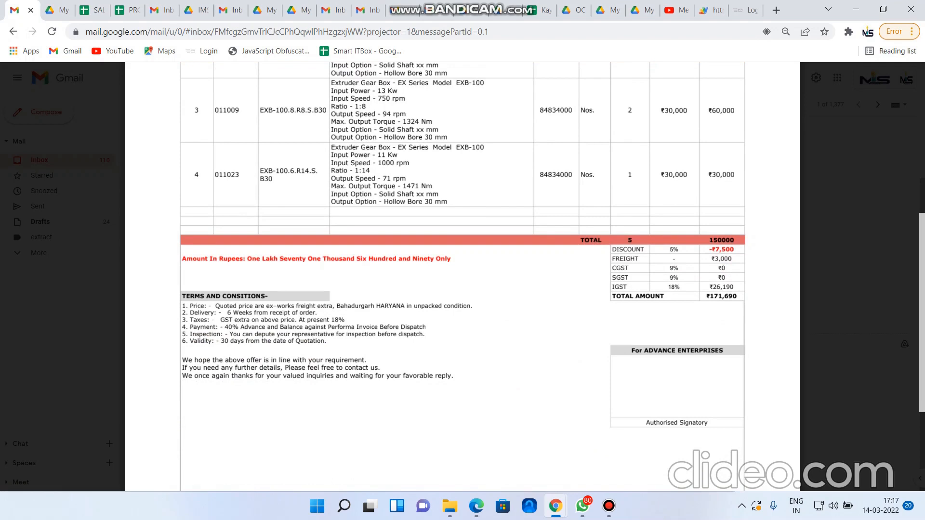
{"action": "key", "text": "Escape"}
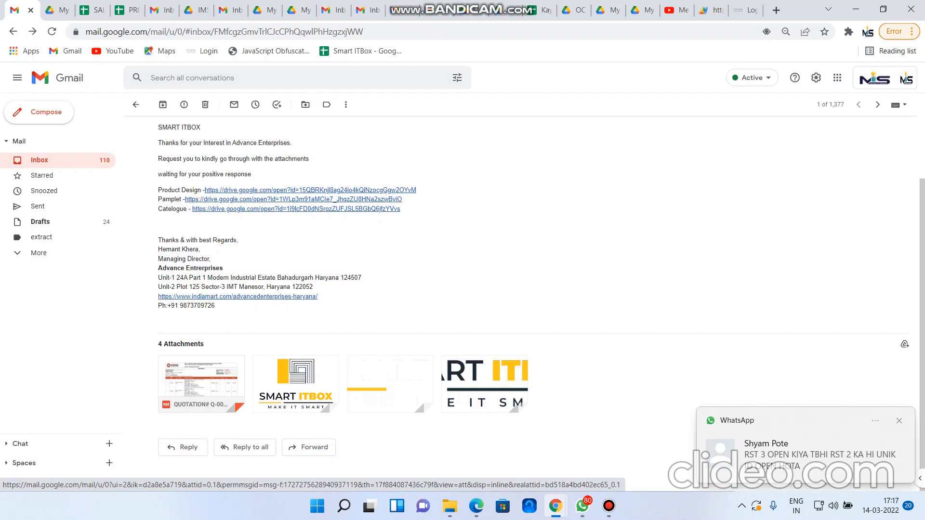
{"action": "left_click", "coordinate": [899, 421]}
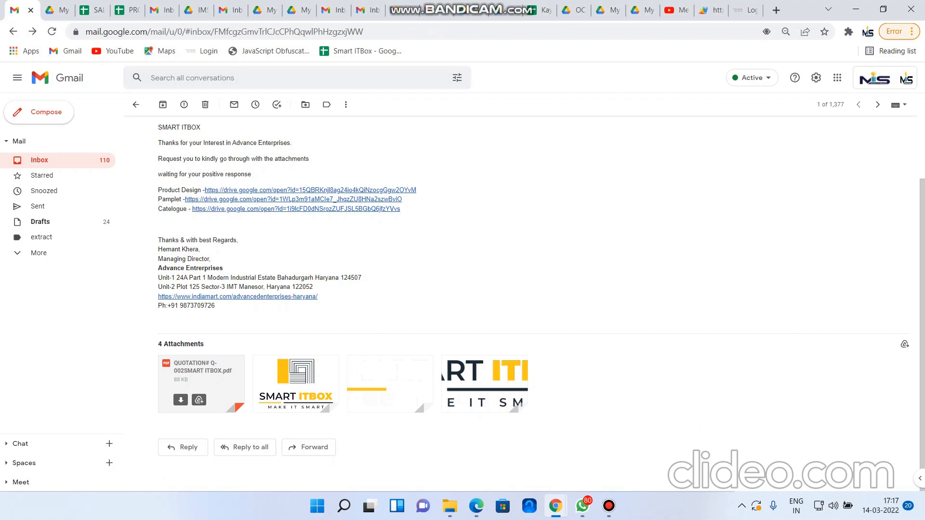
- Switch to the AE QUOTATION SYSTEM spreadsheet in the other browser window and return to its QUOTATION sheet
{"action": "mouse_move", "coordinate": [556, 506]}
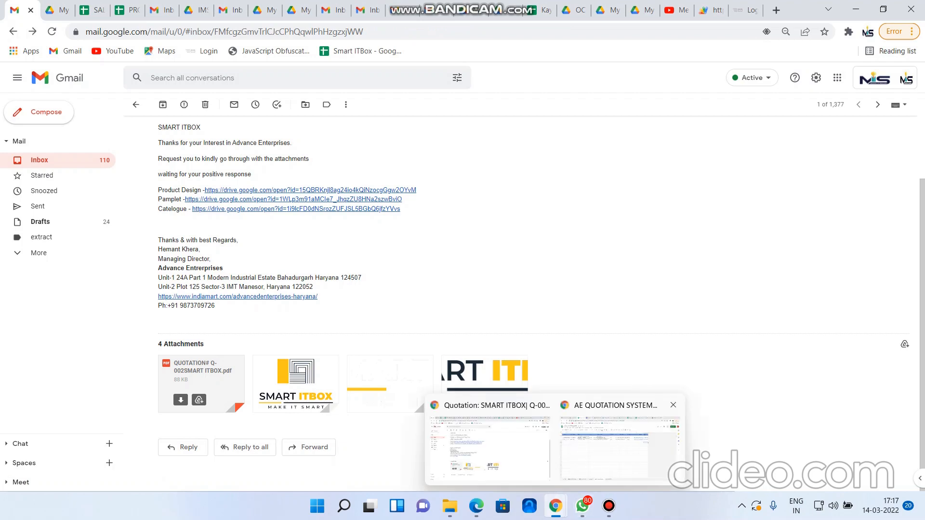
{"action": "left_click", "coordinate": [618, 445]}
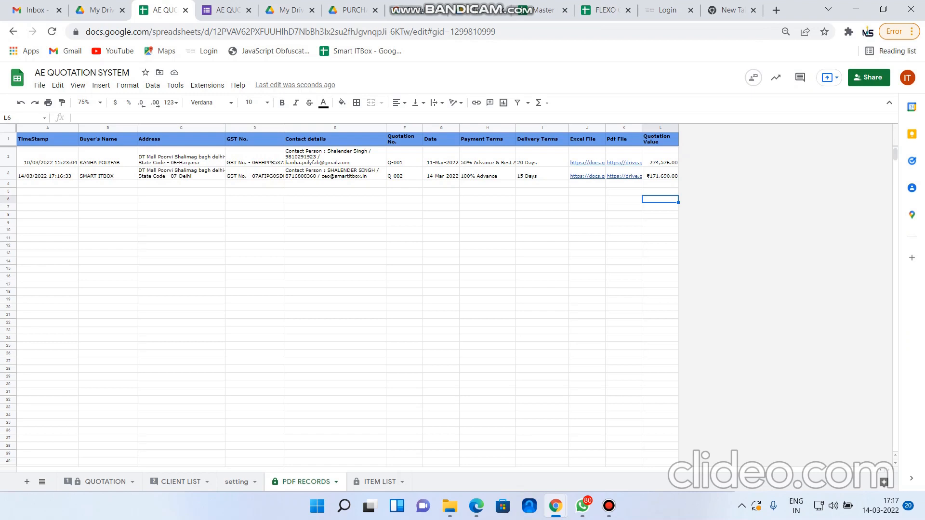
{"action": "left_click", "coordinate": [101, 482]}
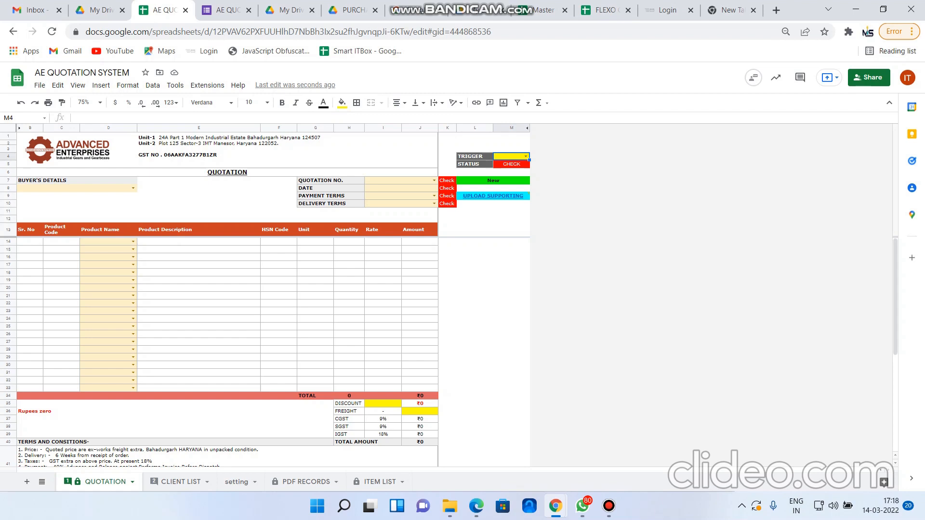
{"action": "left_click", "coordinate": [512, 311]}
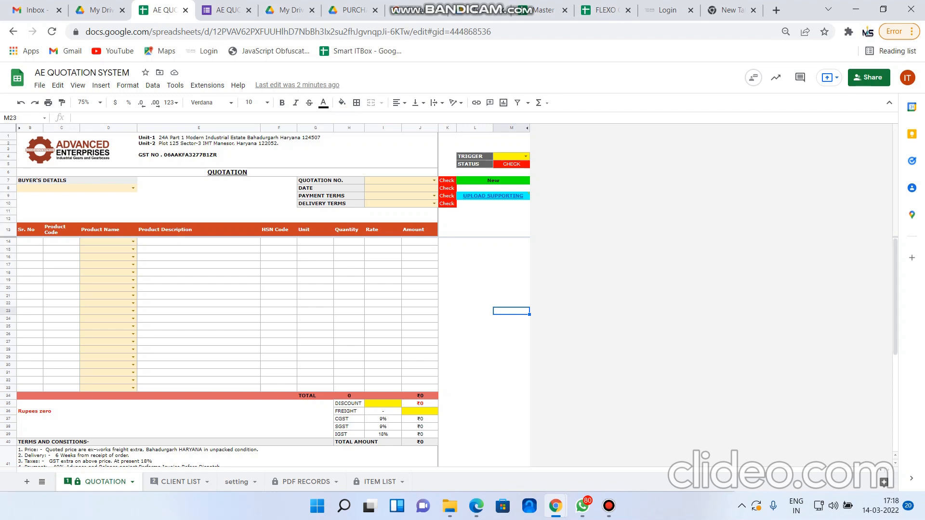
{"action": "left_click", "coordinate": [475, 273]}
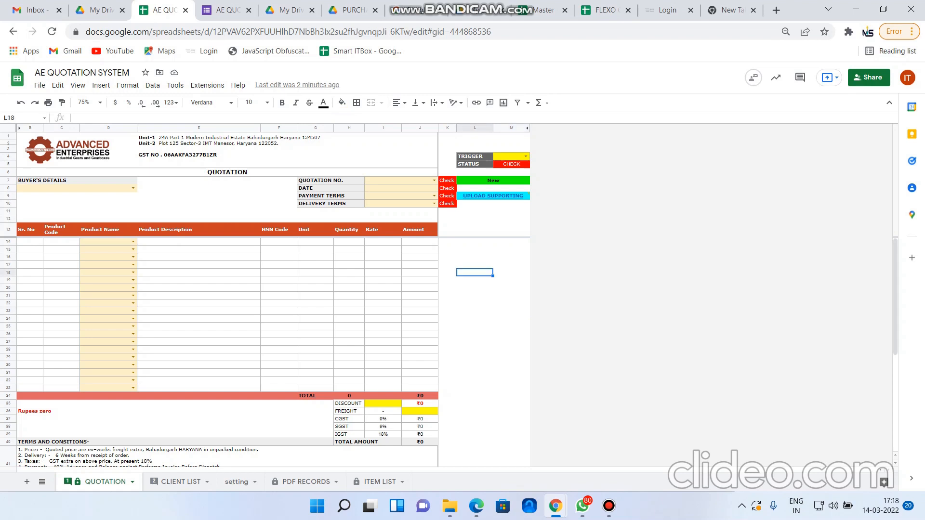